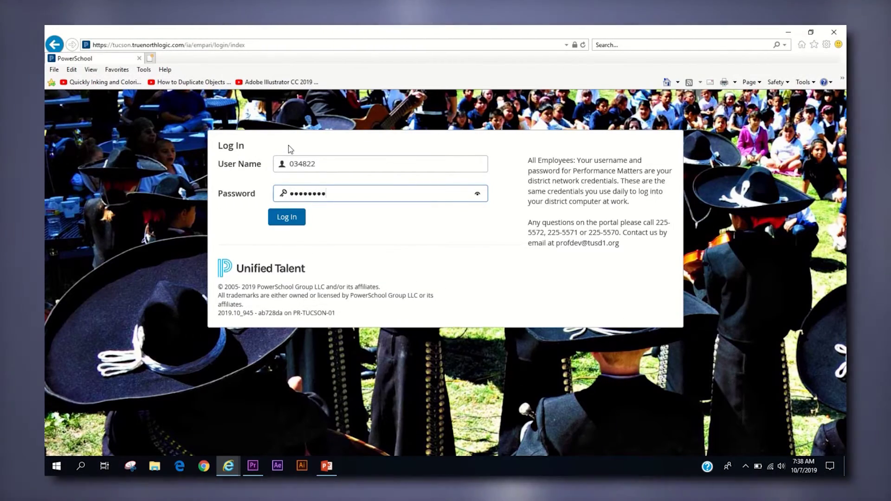
Step: Log in and start a New Instructor Led Course proposal from Propose A Course
key(Return)
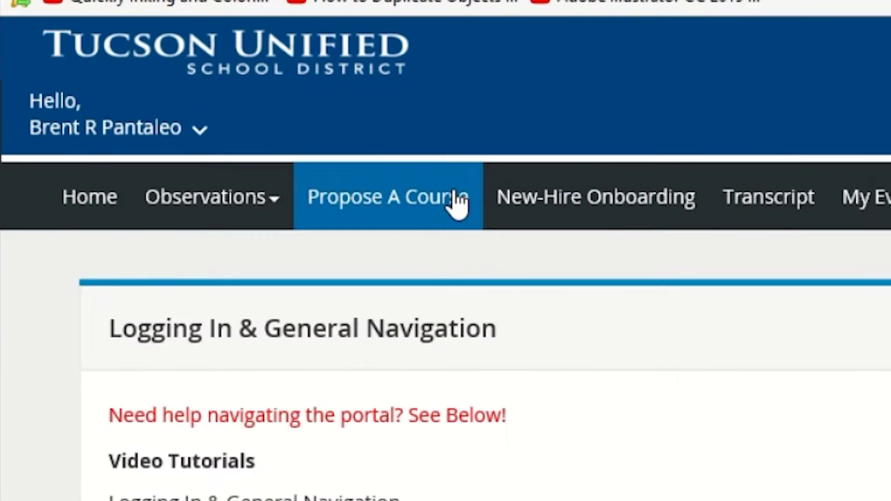
click(456, 200)
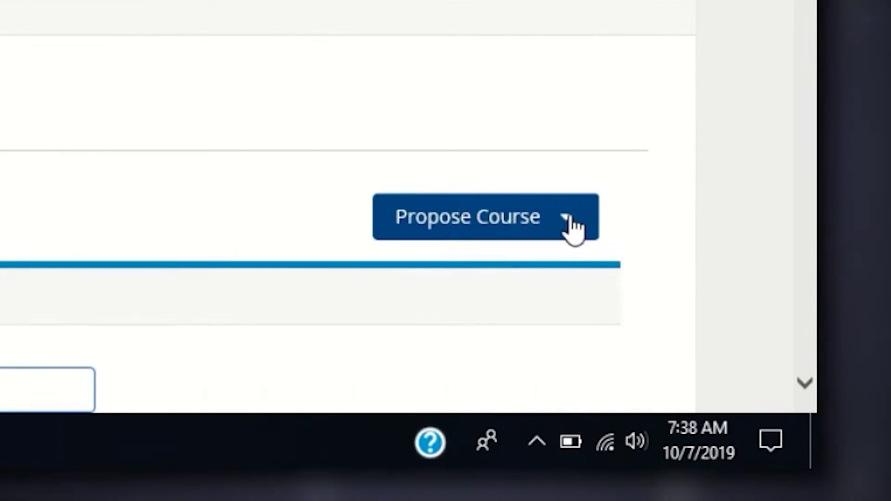
click(571, 227)
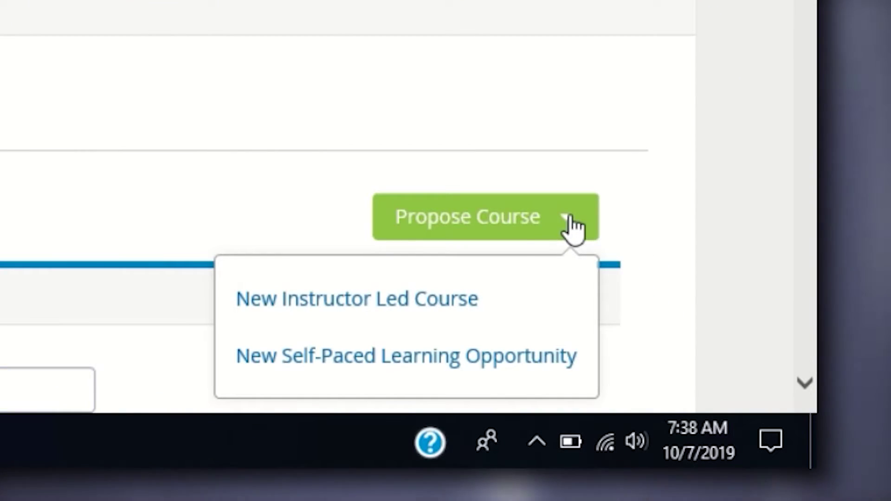
click(451, 299)
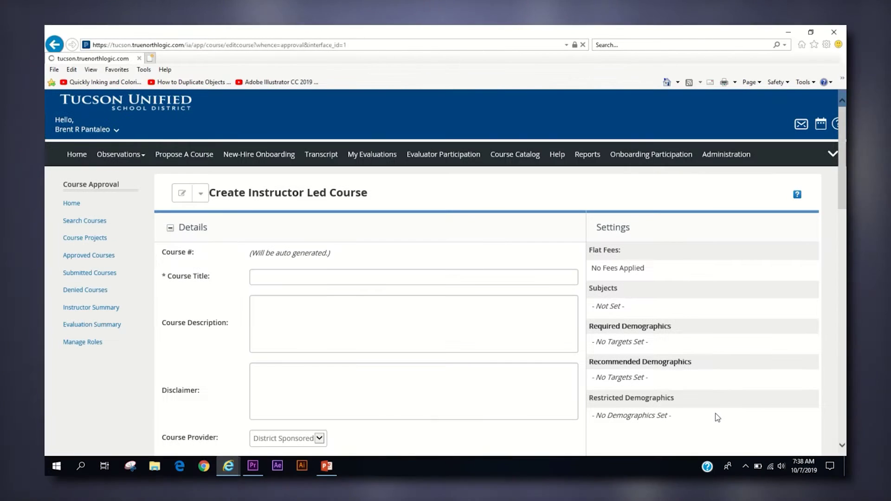
Step: Enter title 'Wednesday PD Test 19-20', a test-course description, and disclaimer 'NA'
click(467, 319)
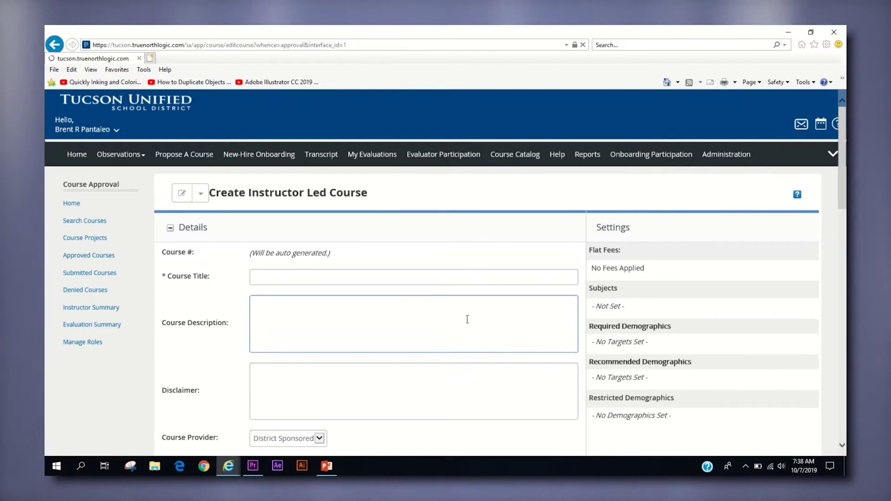
click(419, 276)
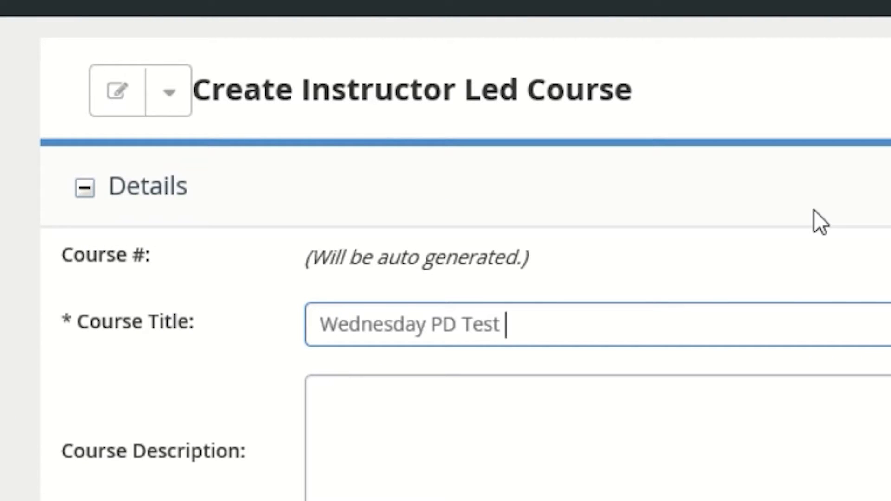
key(Tab)
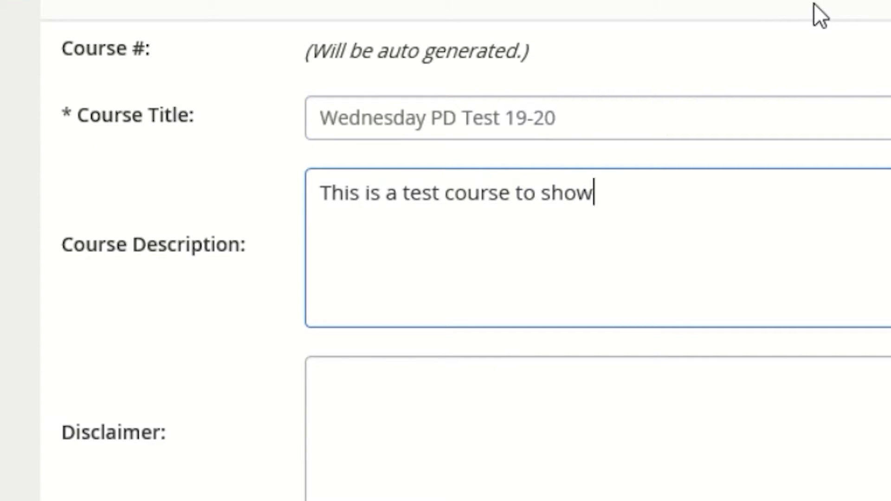
text(This is a test course to show offices how to make a course)
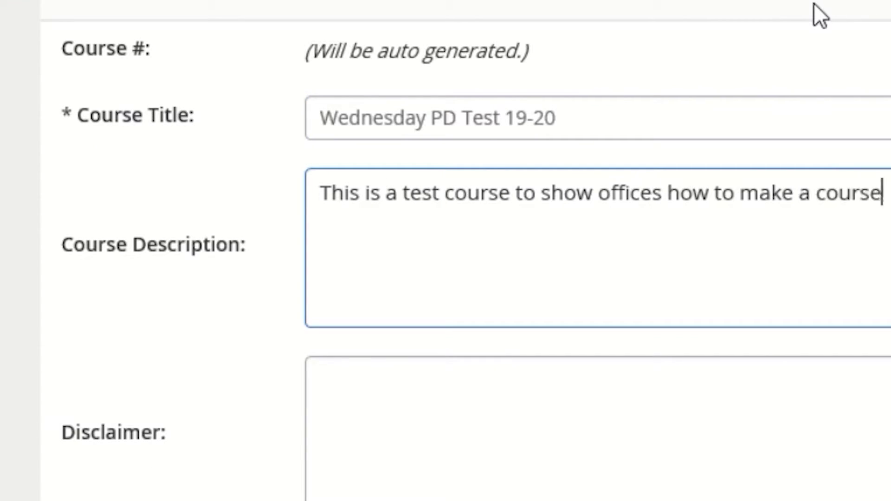
text(.)
key(Tab)
text(NA)
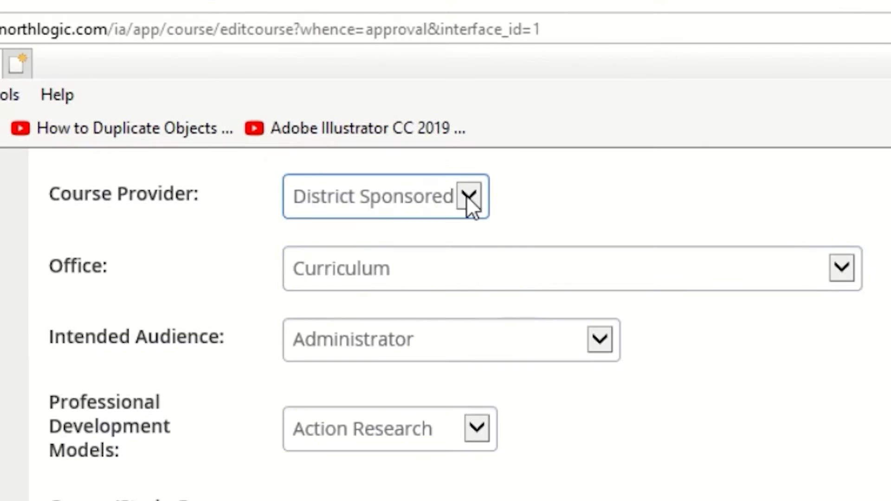
Step: Keep District Sponsored and office Curriculum; set audience Certified and development model Study Group
click(318, 108)
click(466, 196)
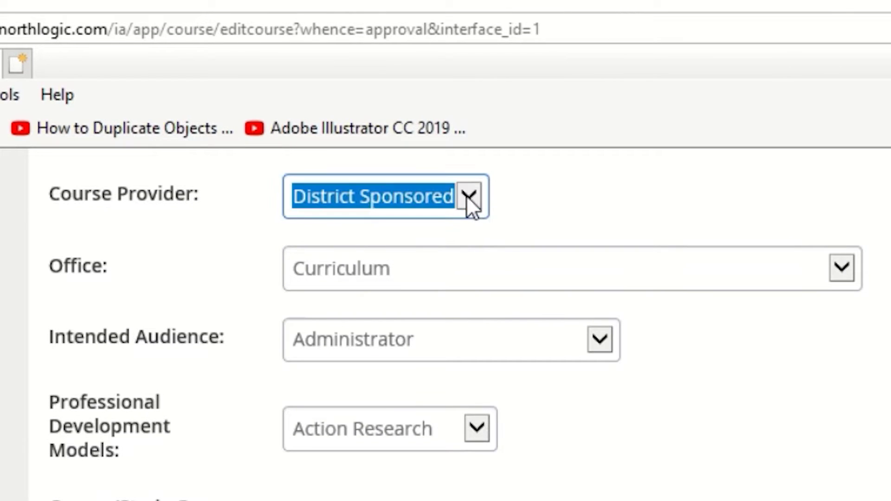
click(842, 271)
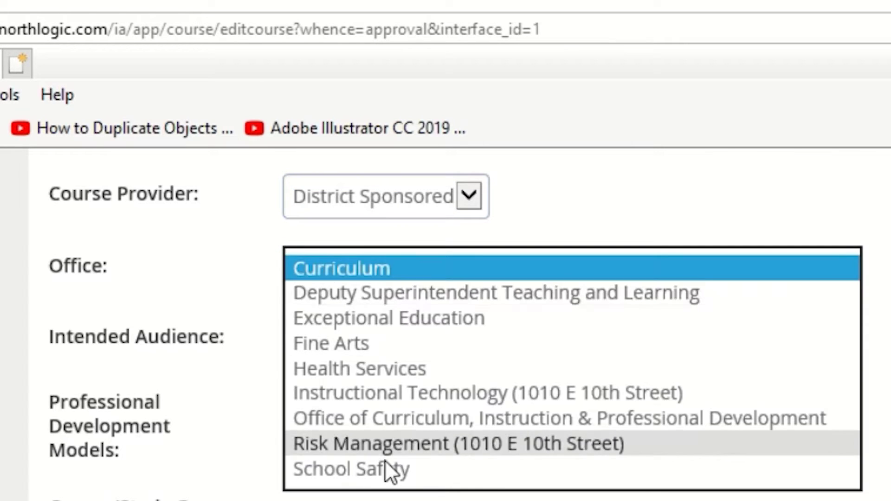
click(366, 266)
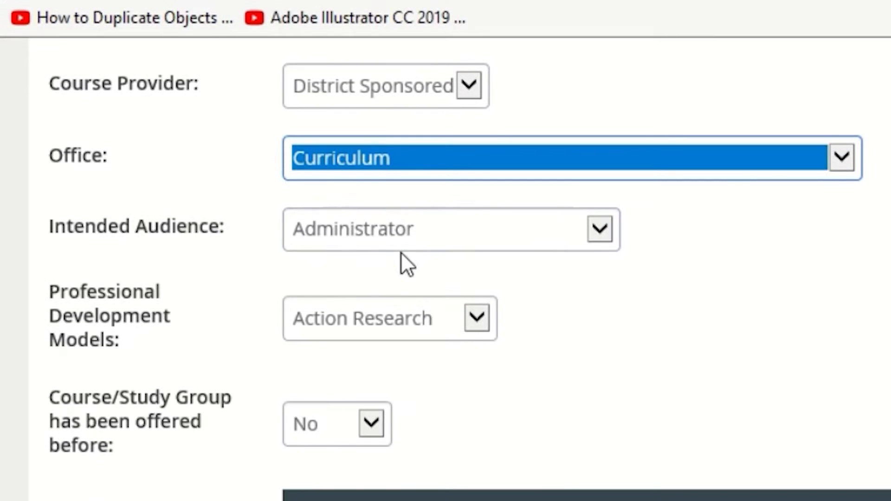
click(400, 235)
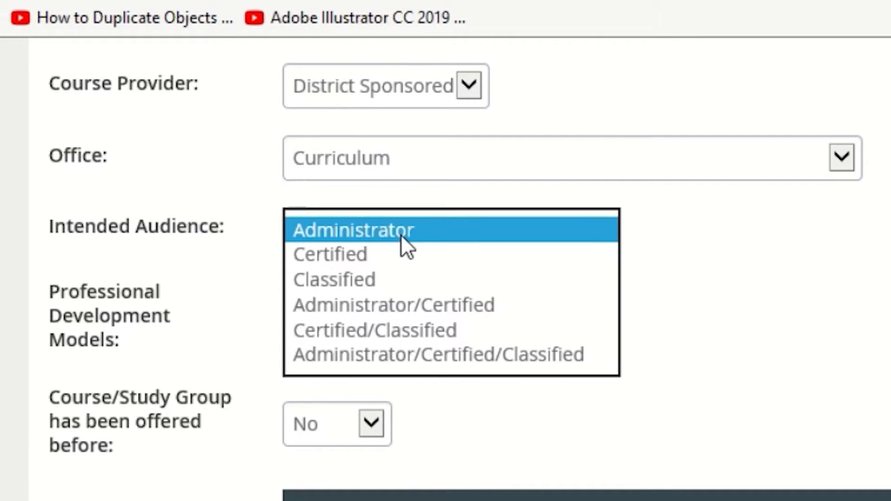
click(368, 258)
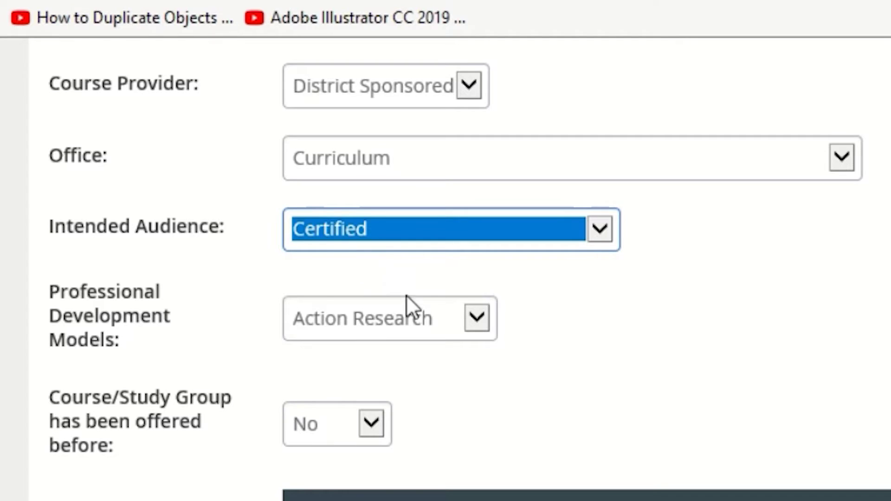
click(477, 329)
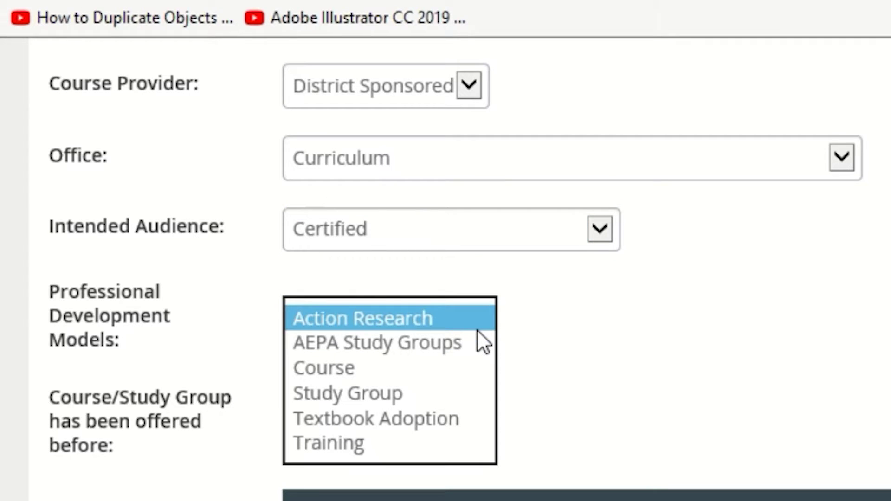
click(395, 394)
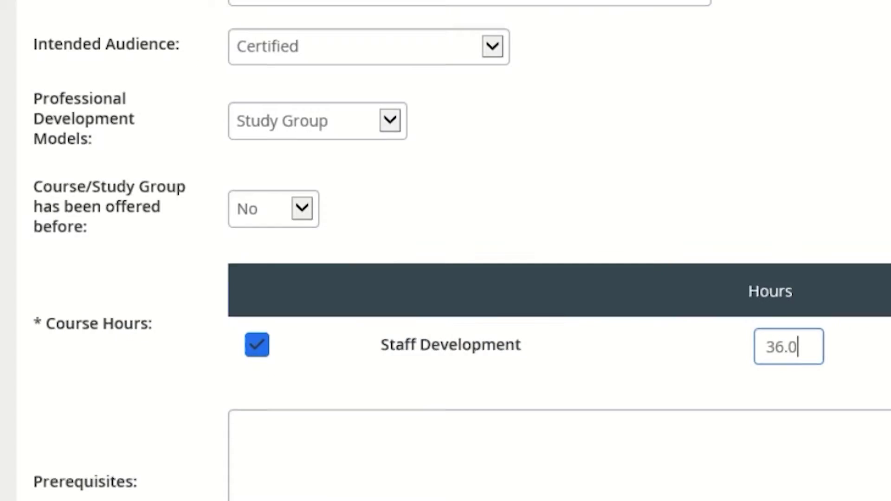
Step: Create the instructor-led course with the Professional Development Rubric as its course survey
scroll(557, 251, down, 10)
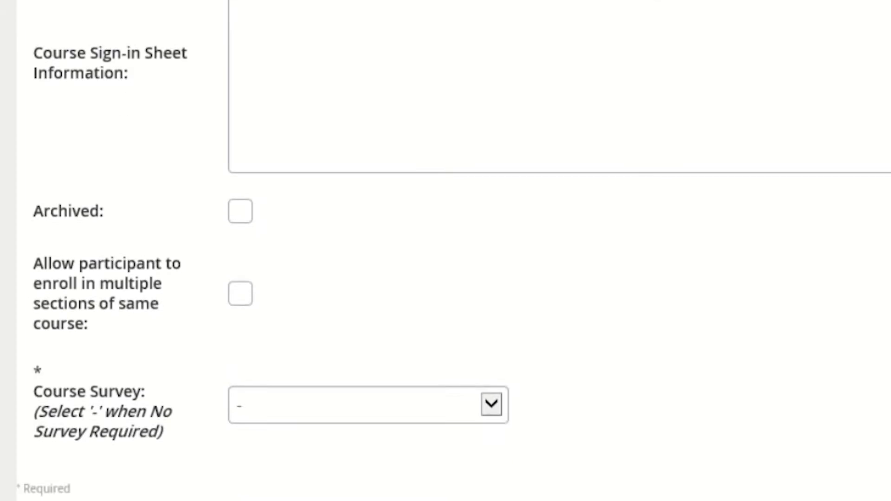
scroll(445, 251, down, 3)
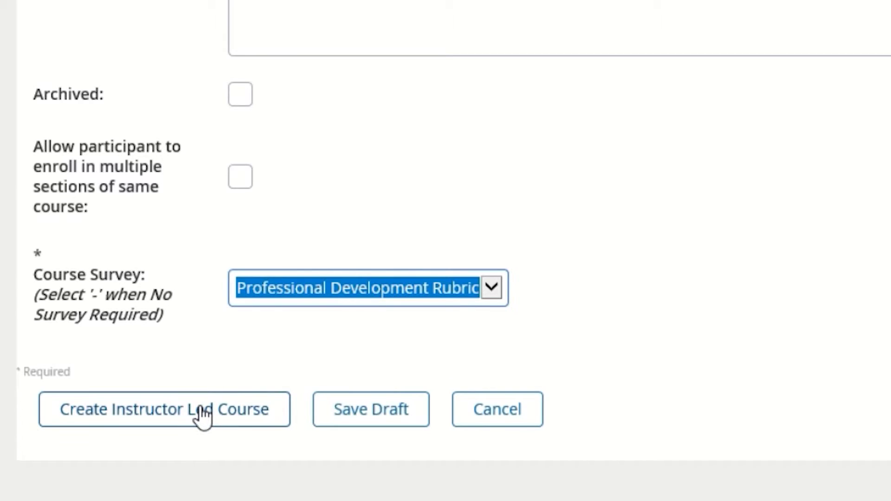
click(203, 414)
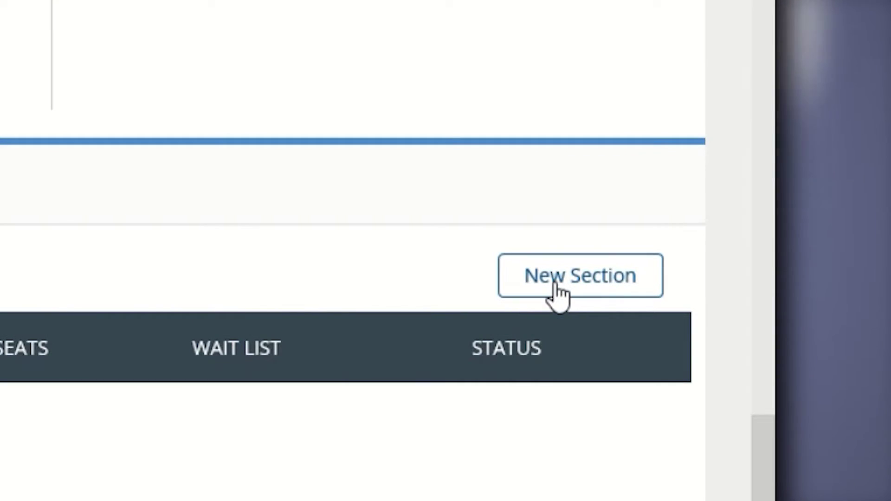
Step: Start a new section for the Wednesday PD Test 19-20 course
click(556, 284)
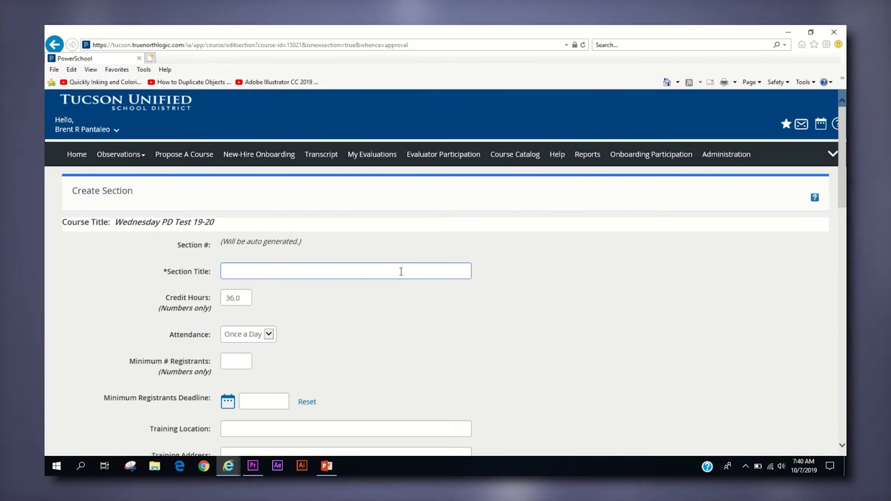
Step: Title the section 'Wednesday PD Test Section 10/07/19' and keep attendance at Once a Day
click(401, 271)
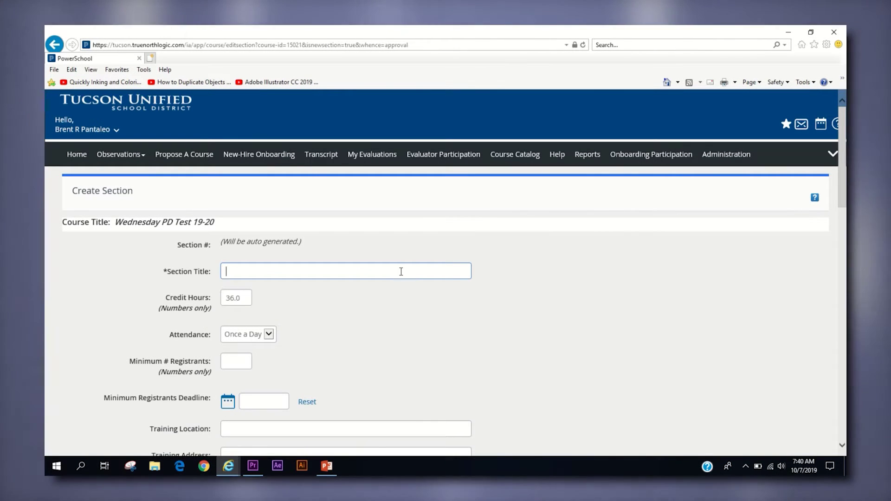
text(Wednes)
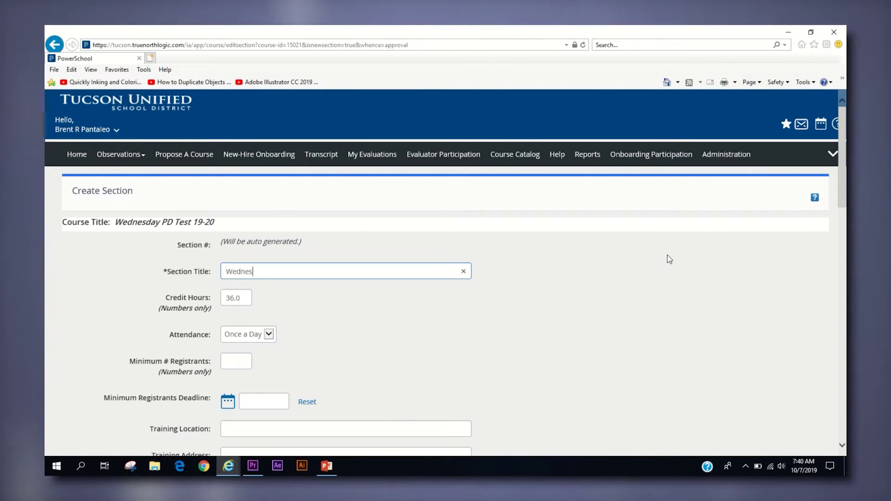
text(day PD Test Section 10/07/19)
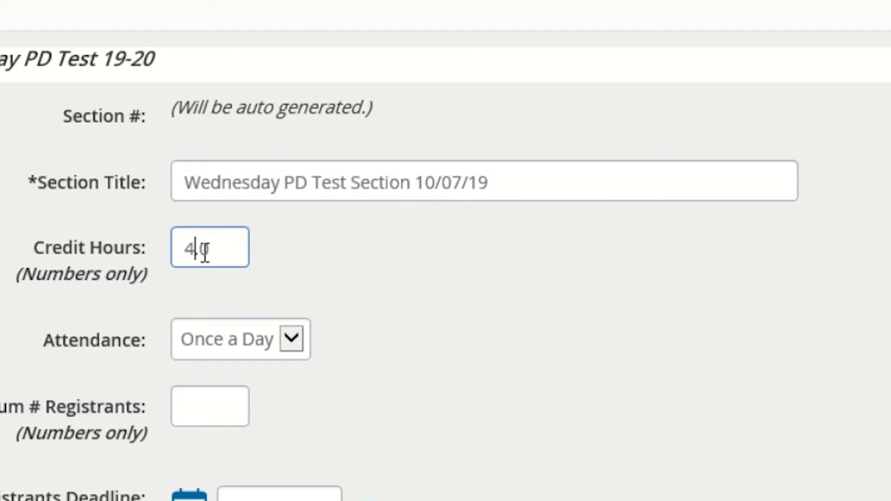
click(290, 341)
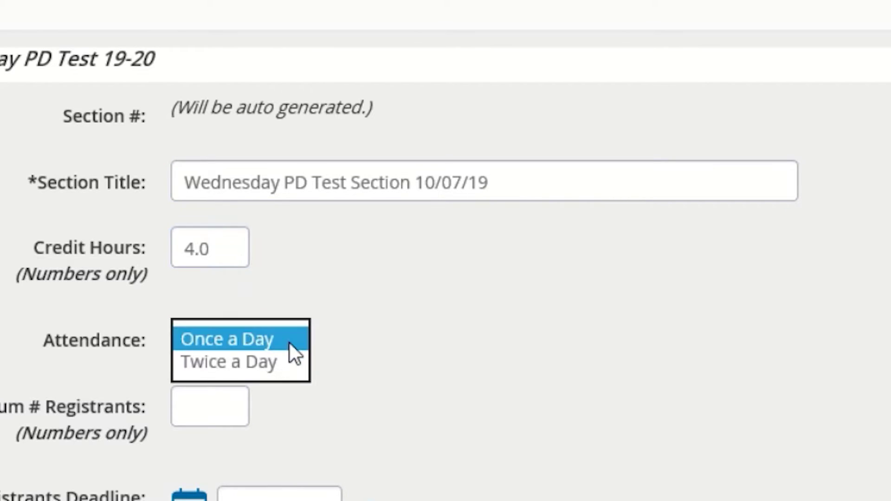
click(270, 366)
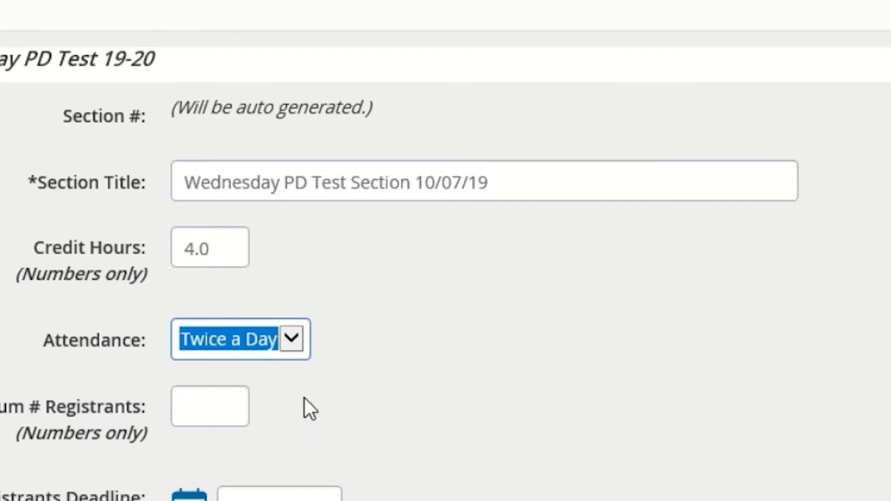
click(289, 338)
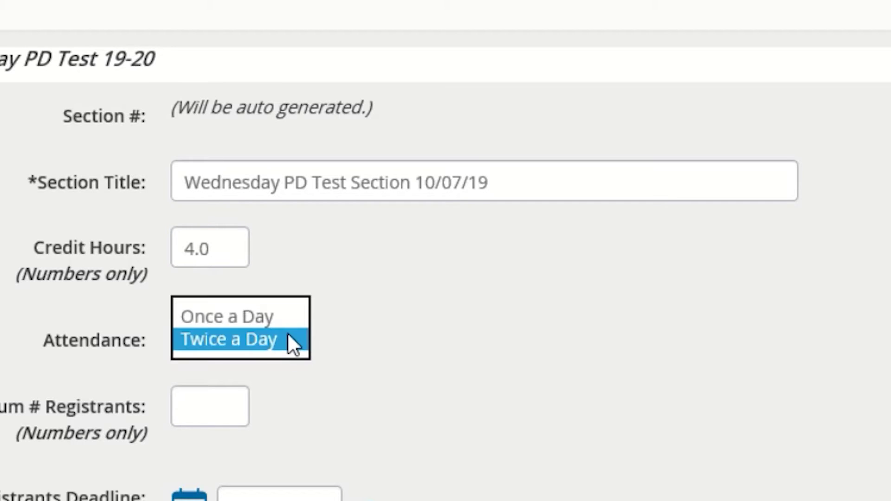
click(277, 320)
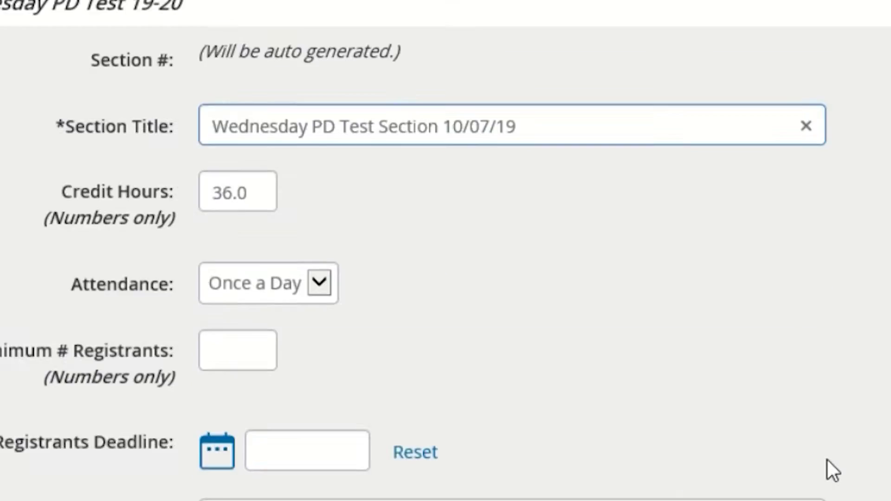
scroll(828, 462, down, 5)
Step: Set training location Maroon Room at 1010 E. 10th Street, Tucson, and begin the state
click(464, 145)
text(Maroon Ro)
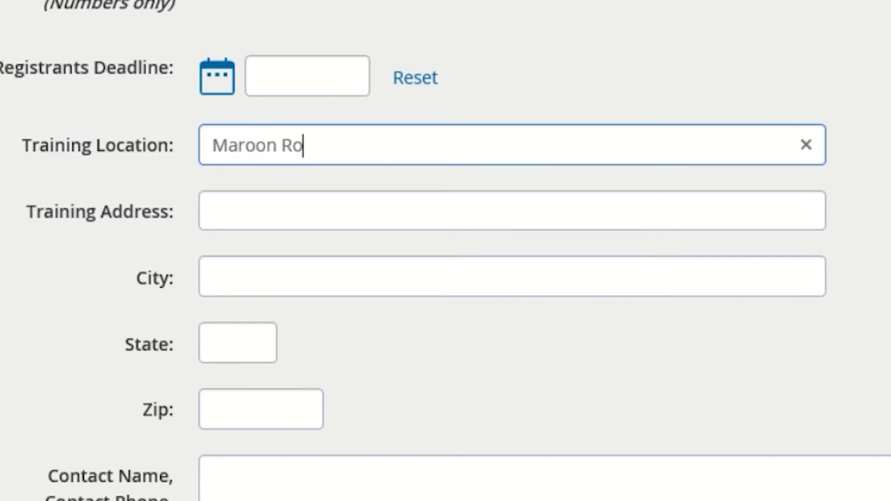
text(om)
click(214, 211)
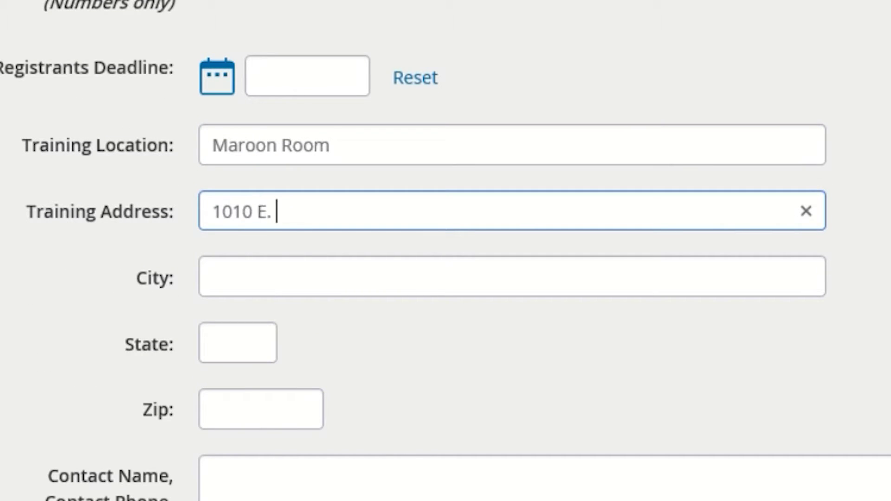
text(1010 E. 10th Street)
key(Tab)
text(Tucson)
key(Tab)
text(A)
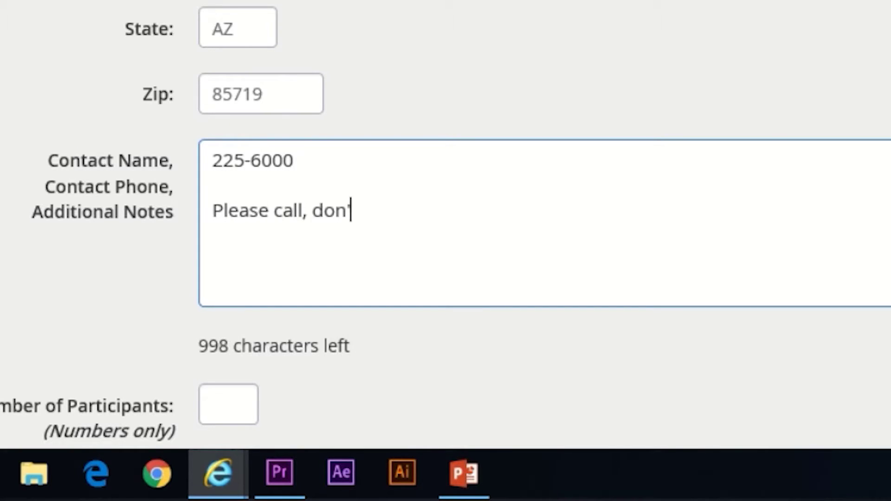
Step: Finish the contact notes and allow a waitlist for the section
text(.)
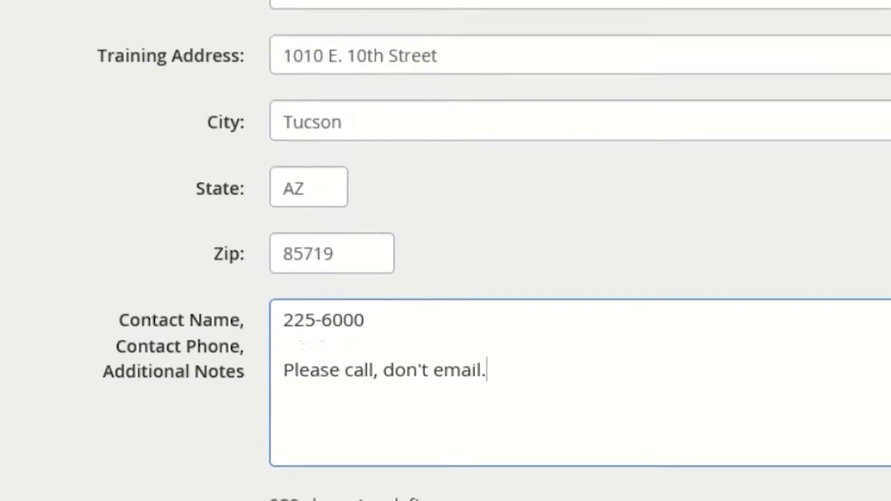
scroll(593, 279, down, 5)
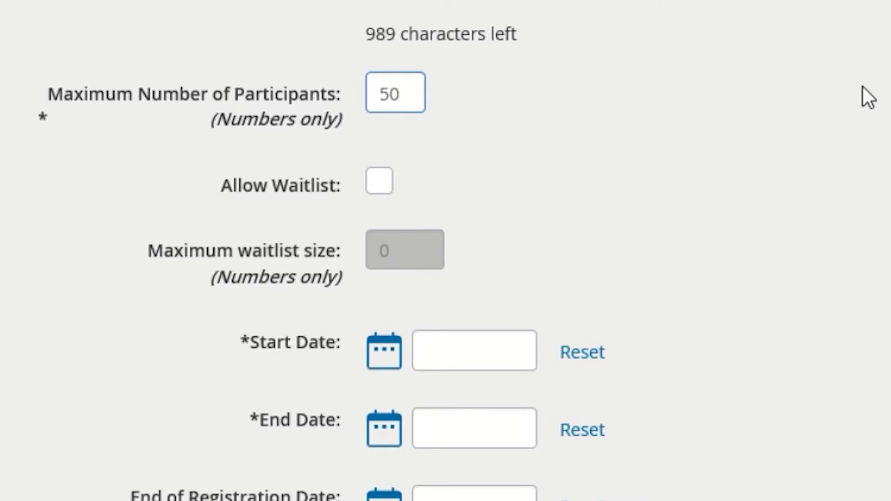
click(384, 188)
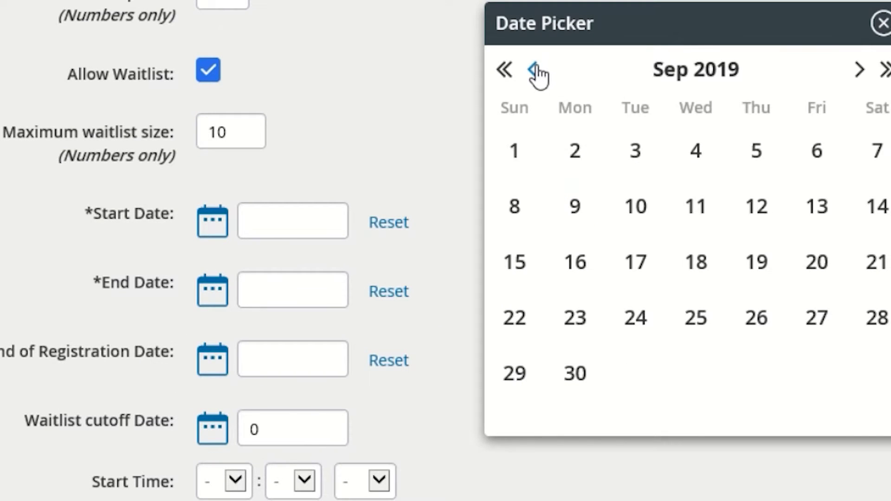
Step: Run the section 08/01/2019 to 05/31/2020 with registration ending 10/31/2019
click(533, 69)
click(757, 153)
click(213, 290)
click(859, 69)
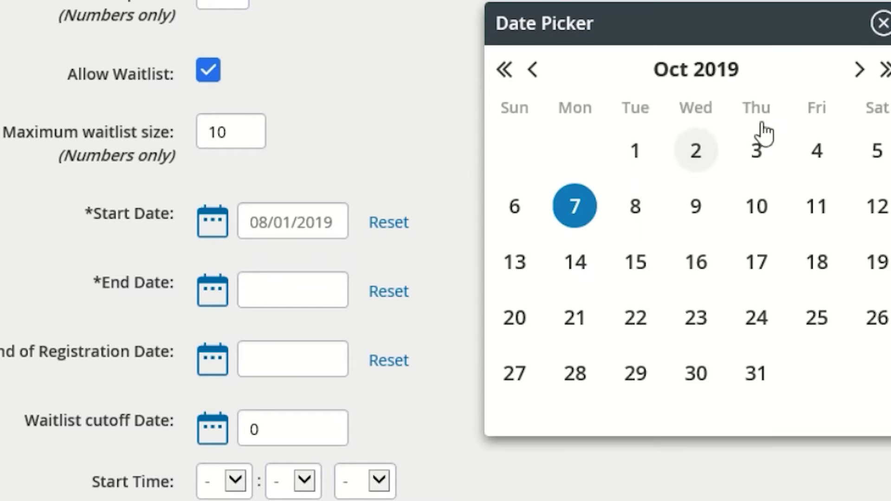
click(859, 70)
click(859, 69)
click(859, 69)
click(859, 70)
click(859, 69)
click(859, 69)
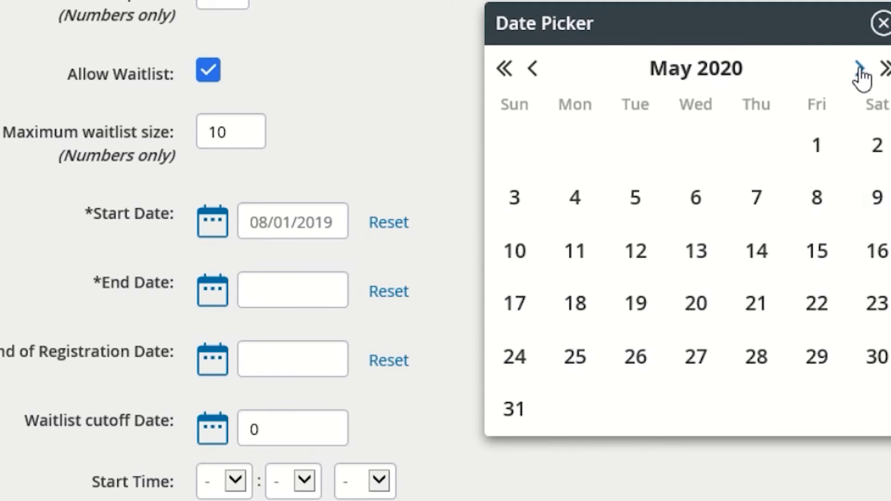
click(512, 415)
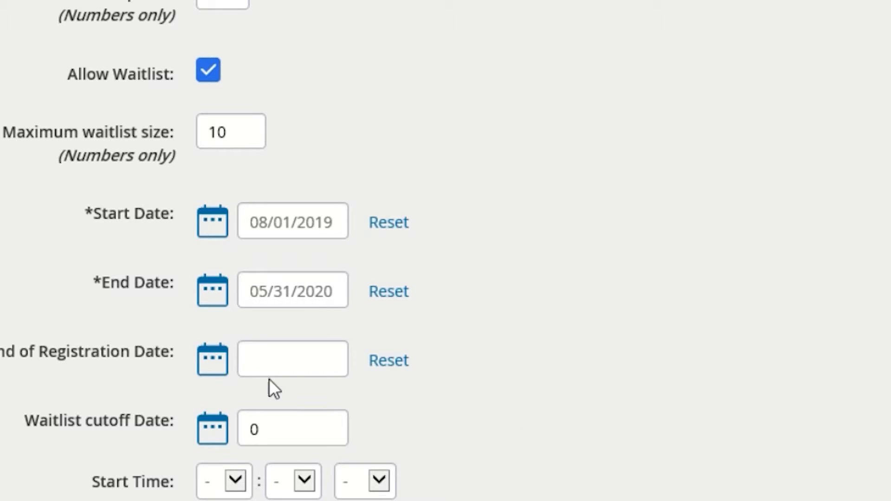
click(214, 367)
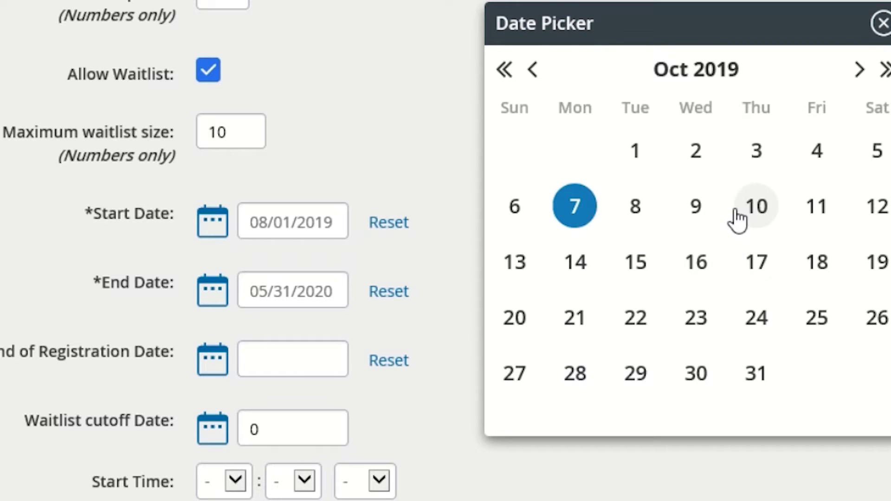
click(755, 373)
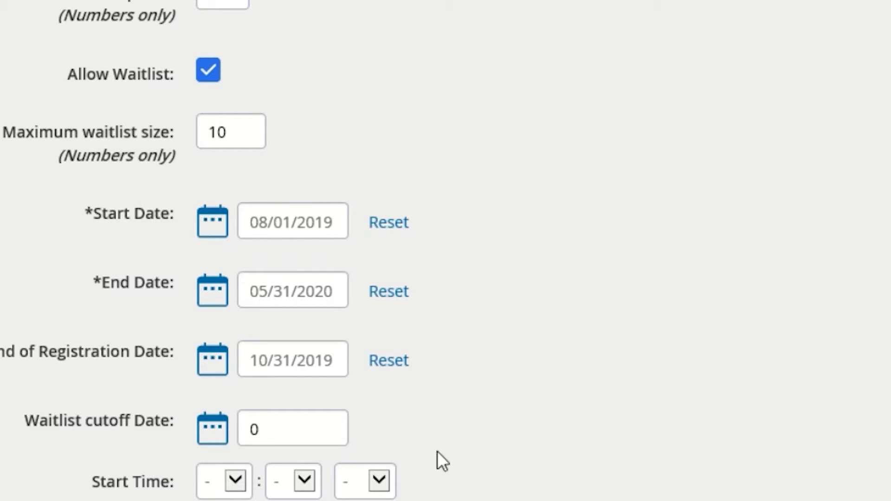
Step: Set the meeting time to 2:00–3:00 PM and create the section
scroll(474, 427, down, 5)
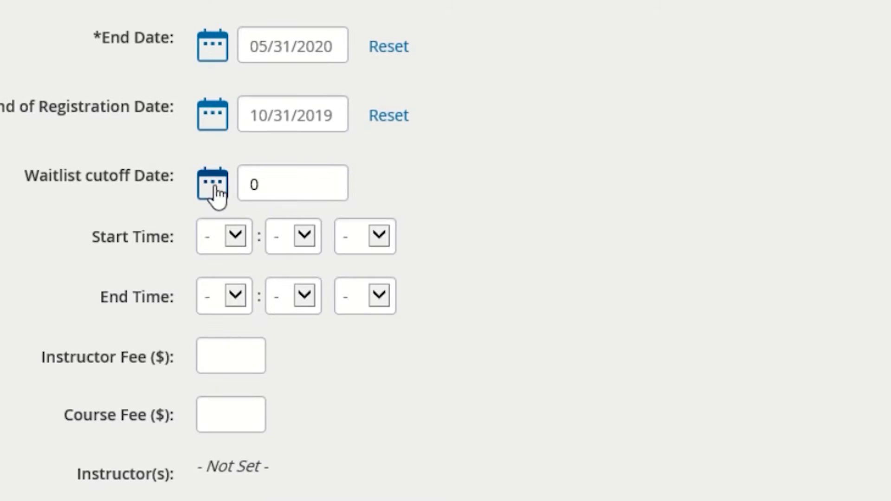
click(234, 239)
click(209, 299)
click(293, 236)
click(283, 255)
click(365, 236)
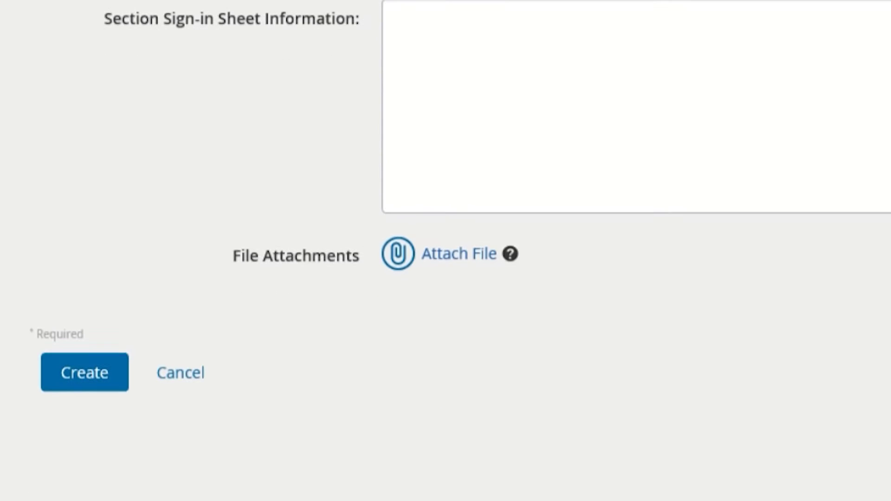
click(83, 378)
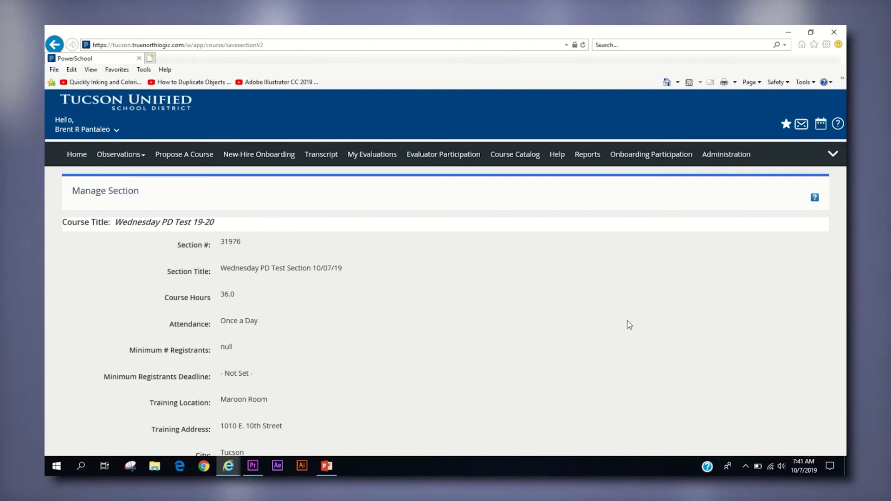
Step: Search for the teacher by first and last name and add them as a section instructor
scroll(628, 324, down, 15)
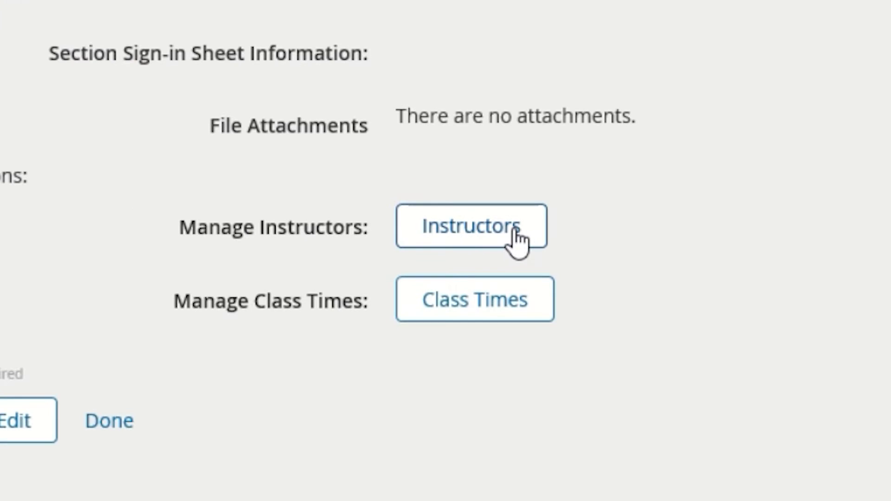
click(516, 234)
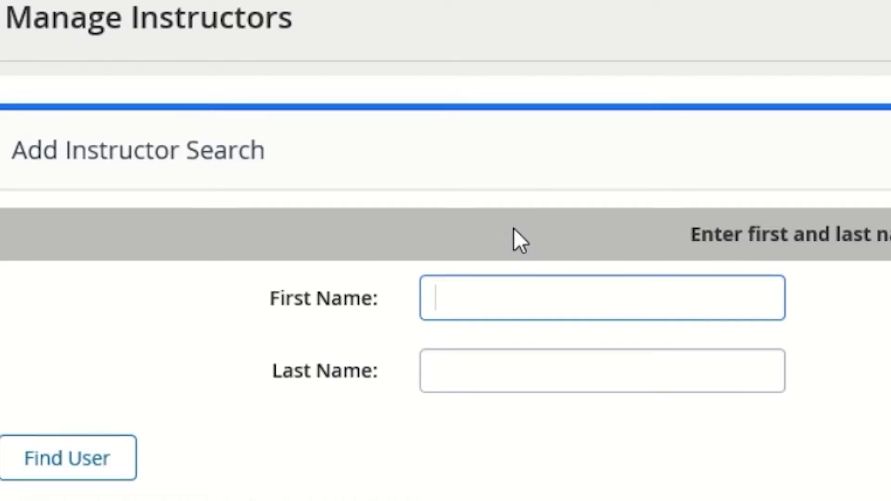
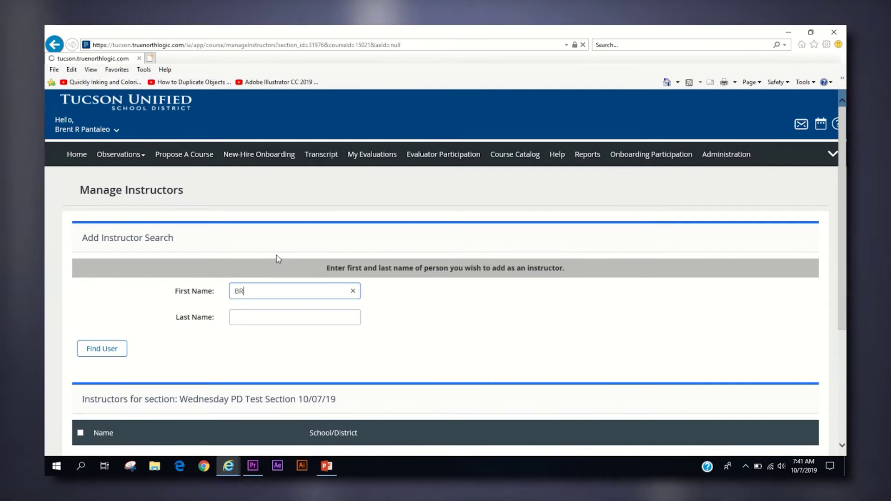
key(Tab)
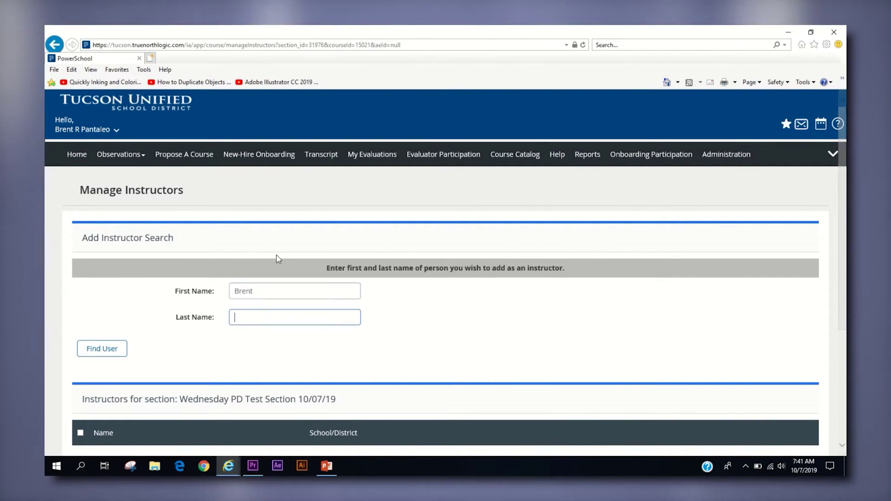
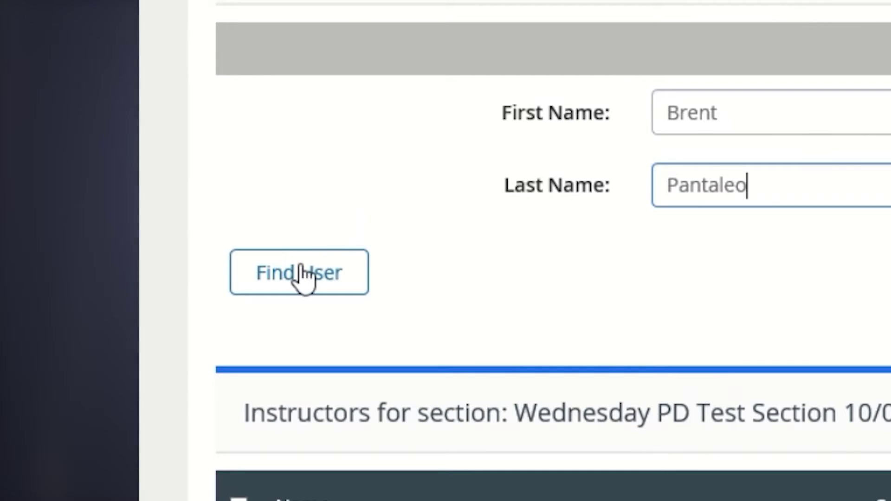
click(101, 347)
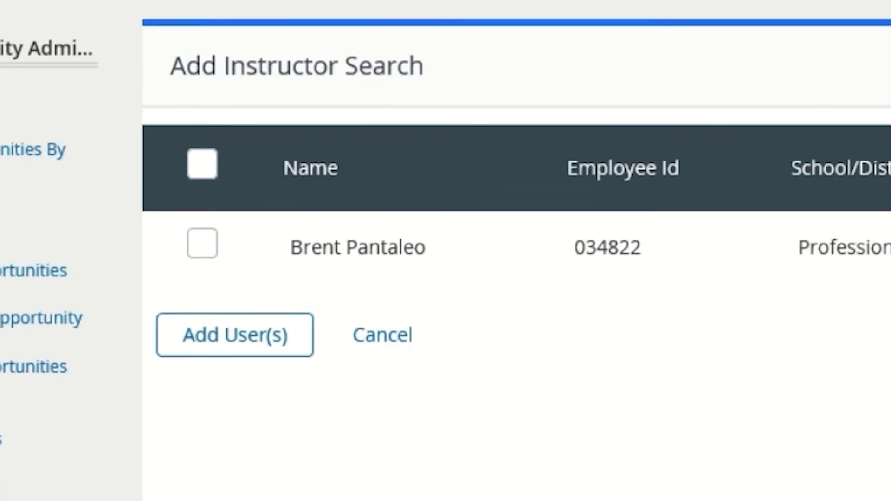
click(209, 341)
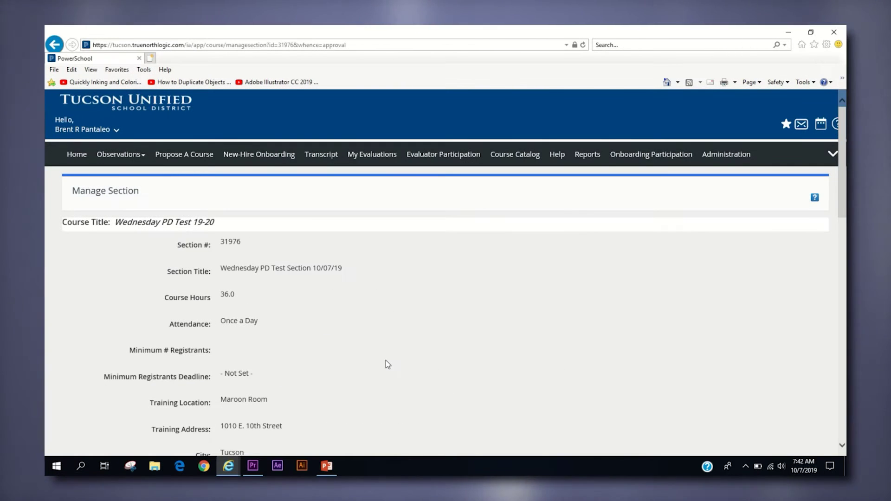
scroll(386, 360, down, 5)
Step: Add two more class times to the section's schedule
scroll(388, 363, down, 9)
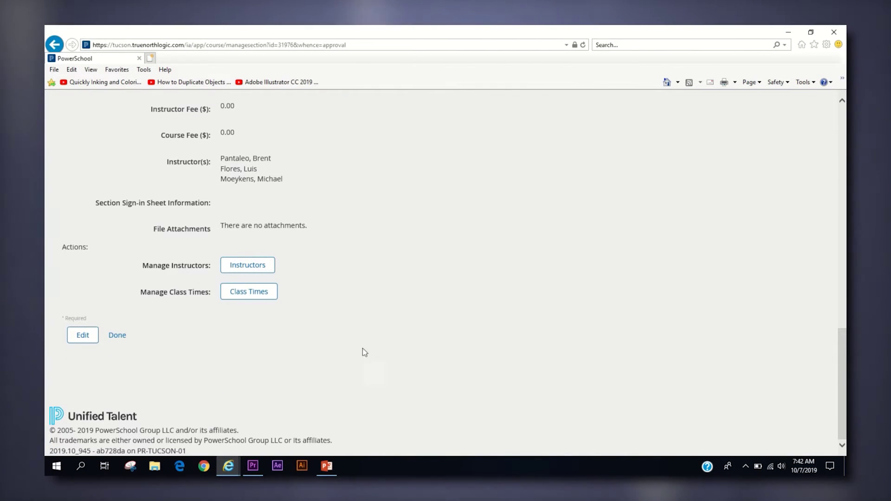
click(258, 296)
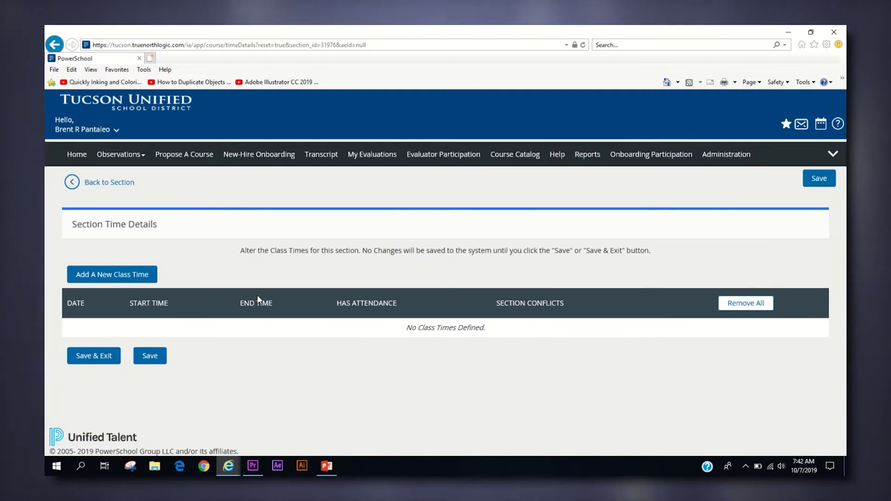
click(119, 277)
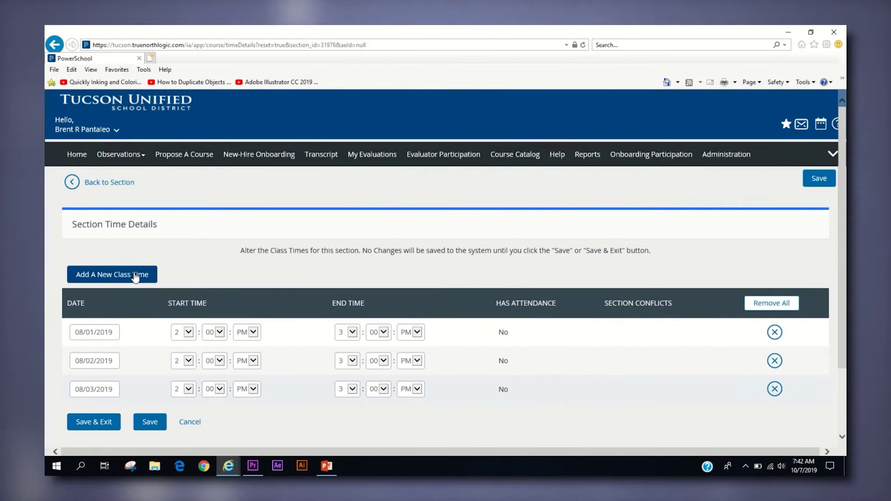
click(135, 275)
scroll(149, 287, down, 3)
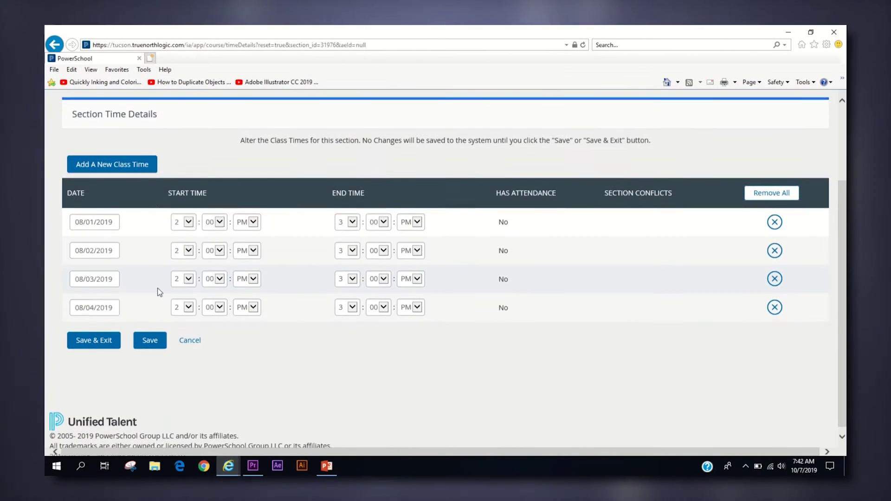
Step: Date the later classes August 8, 15 and 22, 2019, and save the class times
click(114, 251)
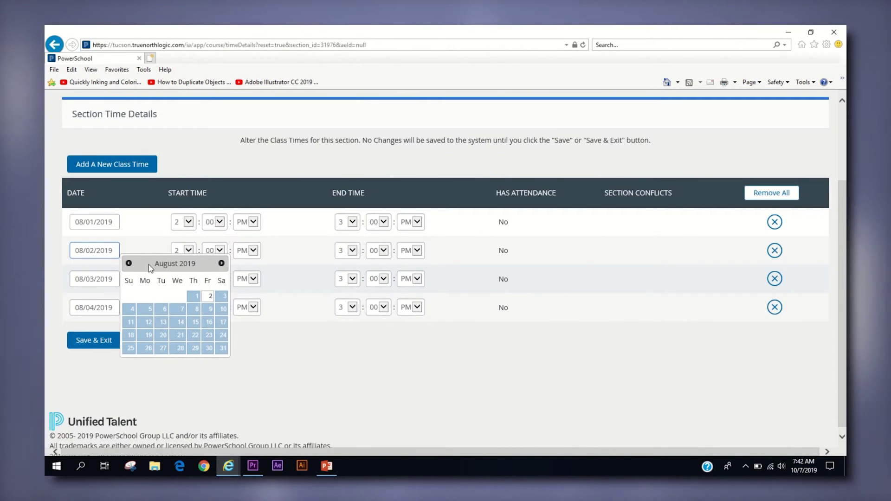
click(197, 309)
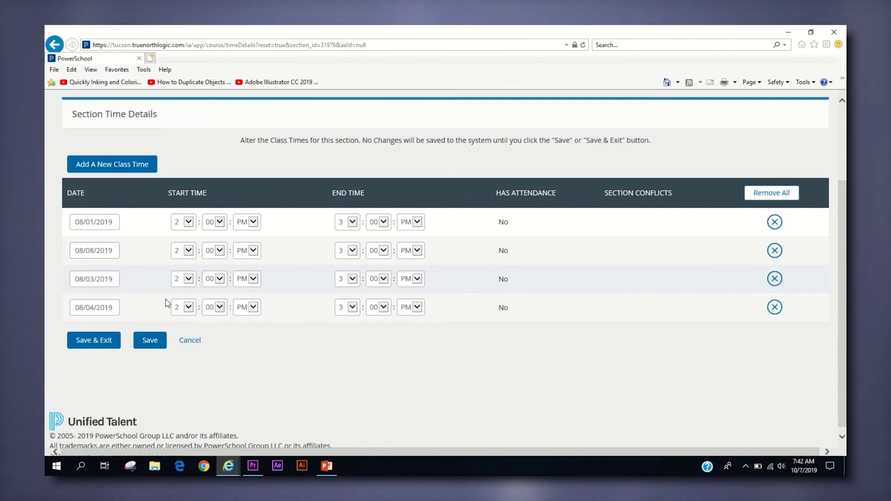
click(108, 279)
click(195, 350)
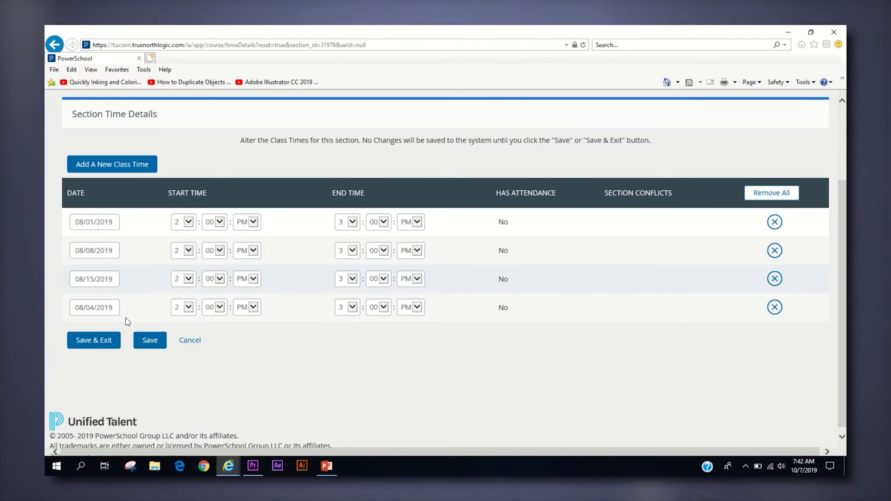
click(108, 307)
click(198, 391)
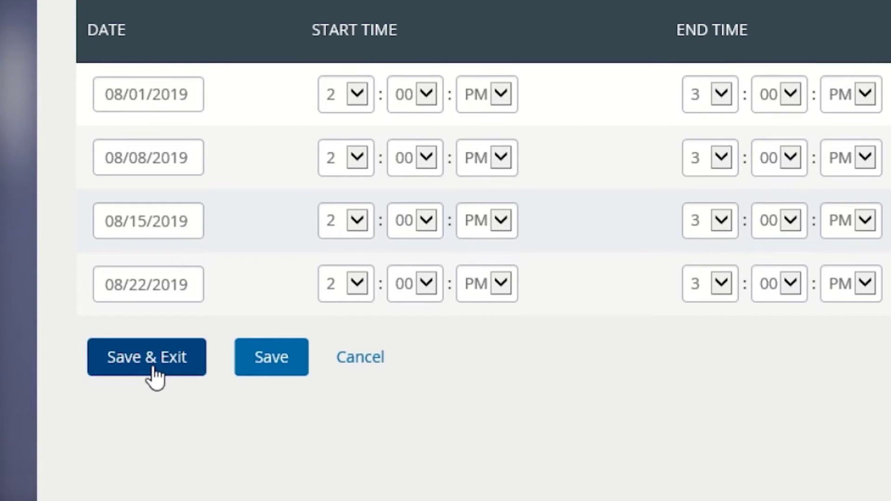
click(153, 365)
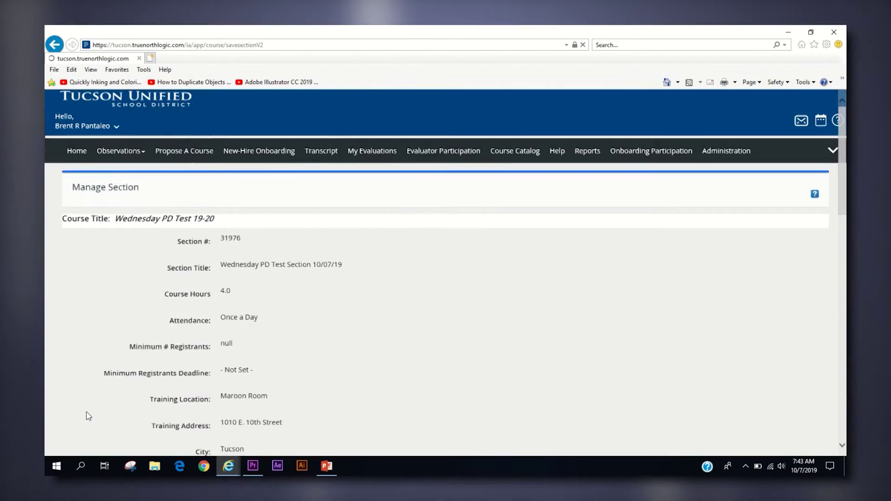
Step: Finish the section, then open Wednesday PD Test 19-20 with Edit Course and show its Course Details
scroll(88, 415, down, 15)
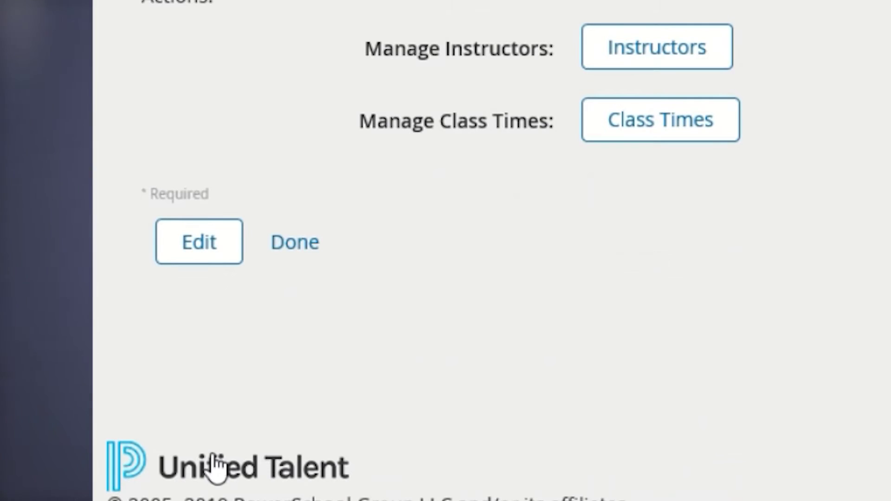
click(311, 232)
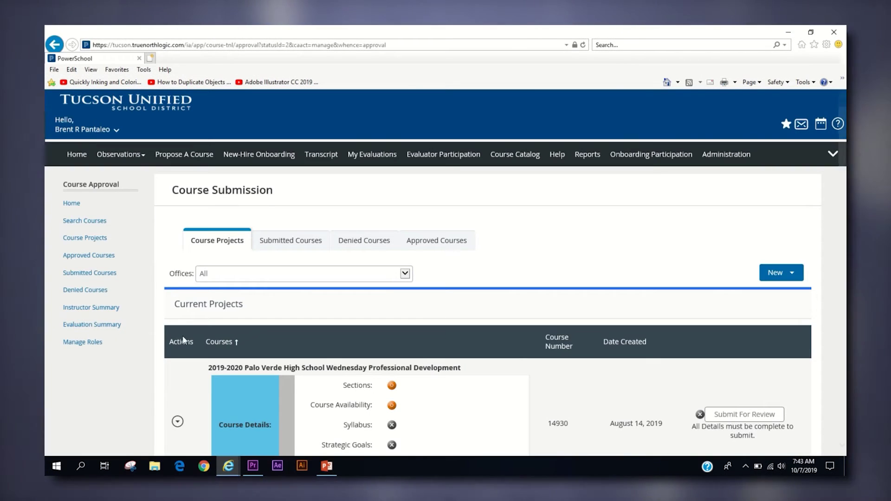
scroll(449, 344, down, 1)
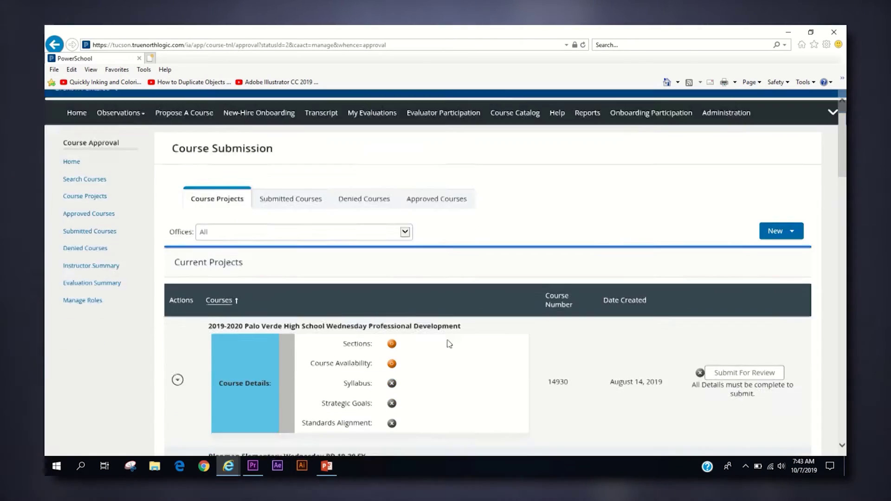
scroll(449, 344, down, 15)
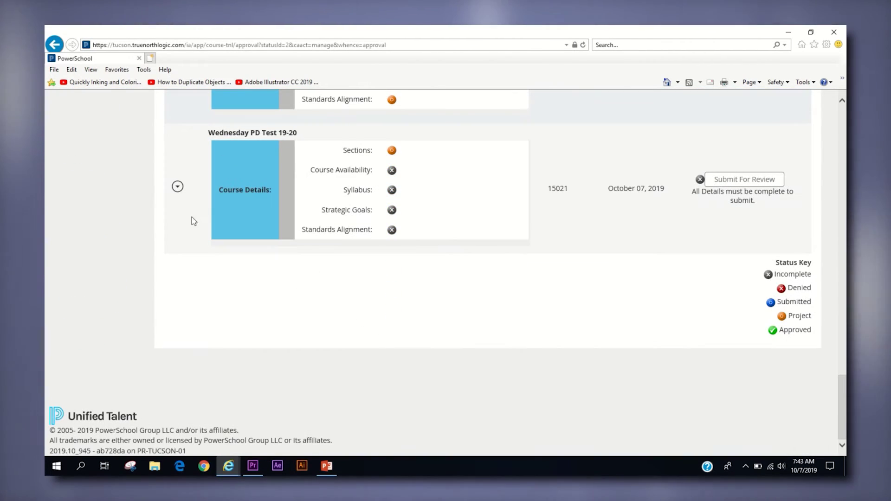
click(177, 187)
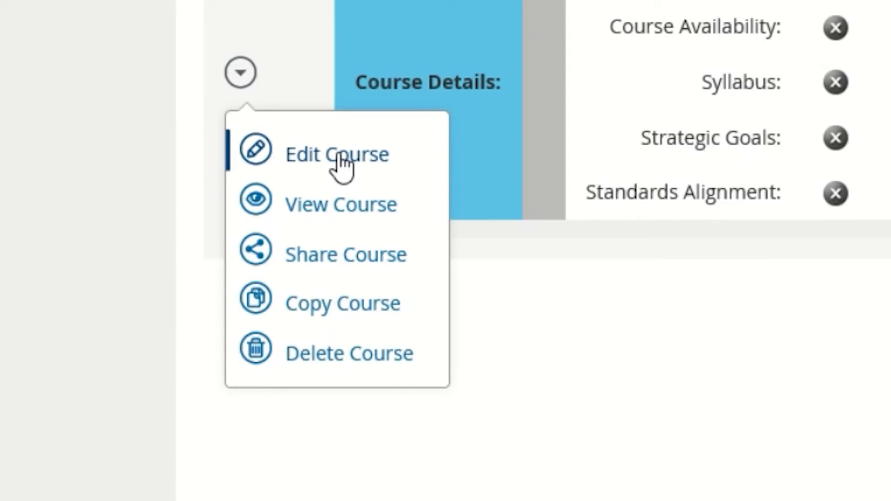
click(340, 158)
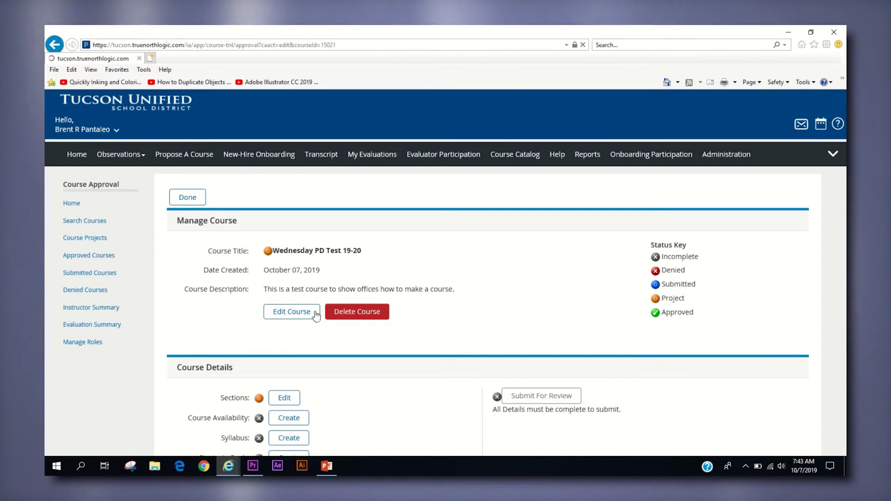
scroll(338, 341, down, 3)
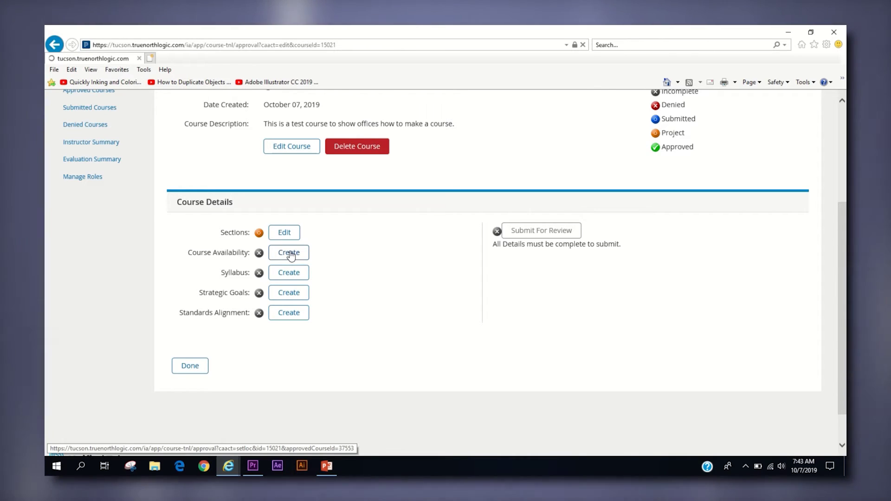
Step: Add a Tucson district course availability with Bonillas Basic Curriculum Magnet School 1131 as the location
click(290, 253)
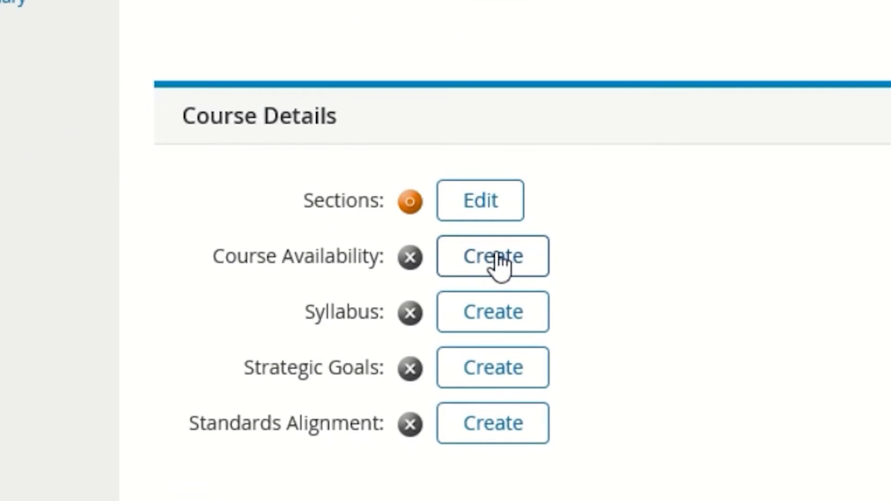
click(496, 256)
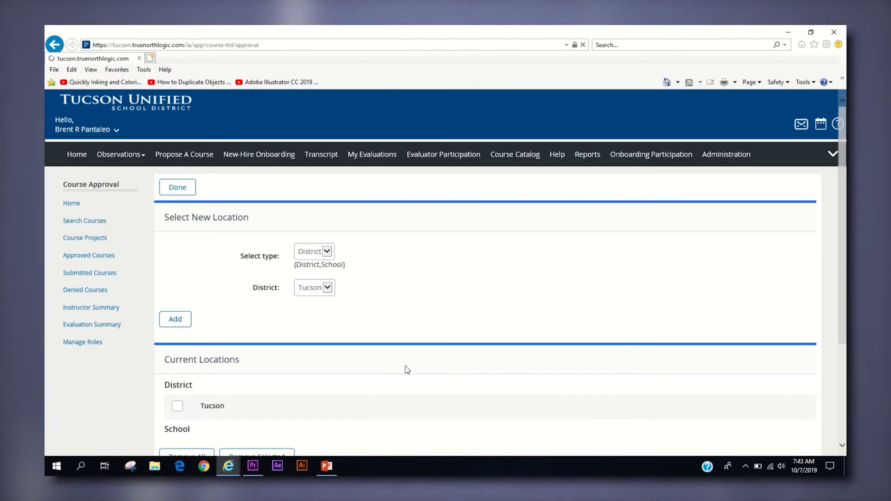
scroll(408, 367, down, 3)
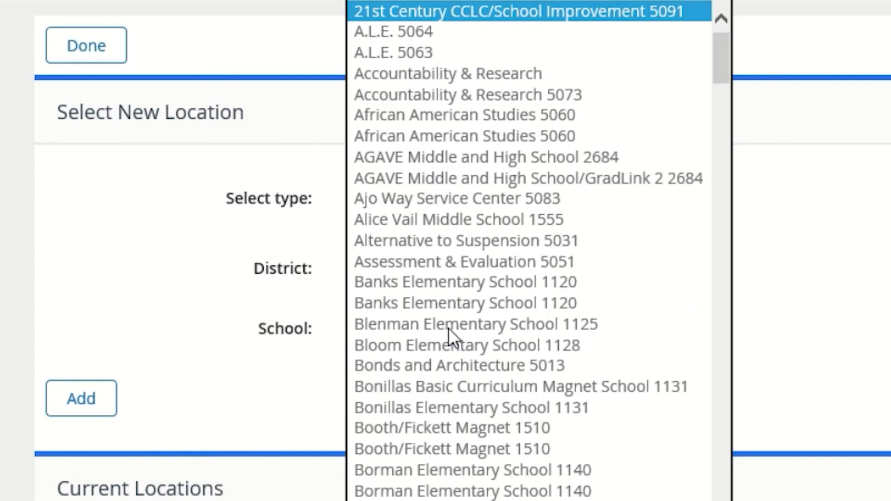
click(471, 385)
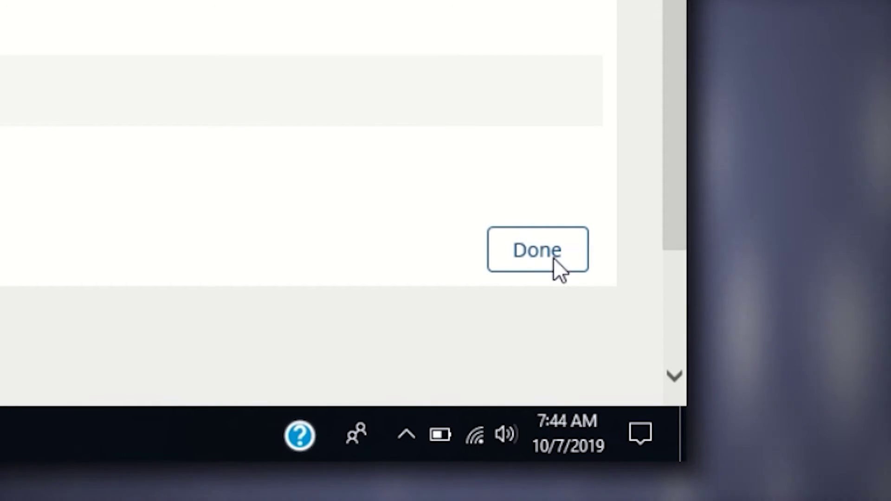
click(555, 262)
Step: Create the course syllabus with 'These are our syllabus objectives...' as its Objectives
scroll(501, 366, down, 3)
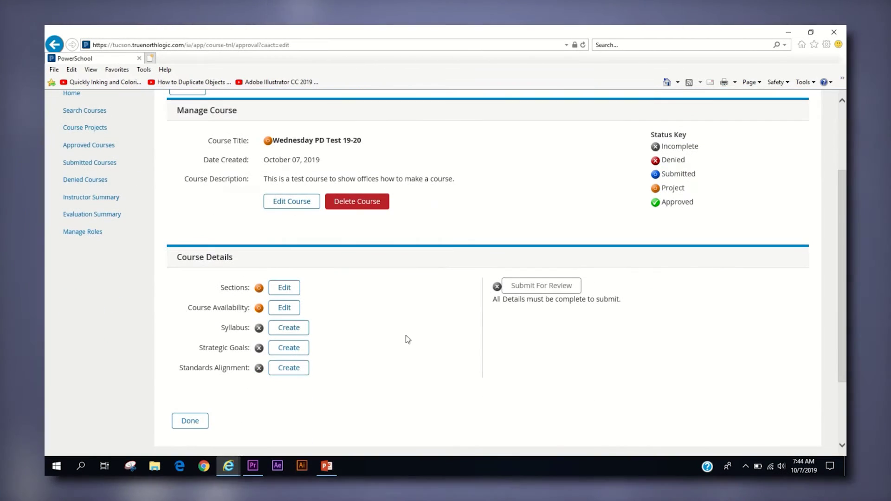
click(302, 328)
text(This is o)
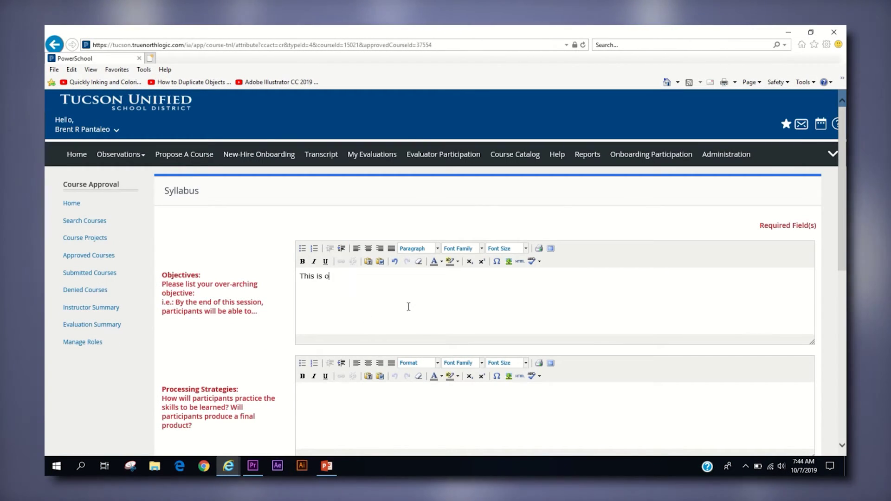
text(ur)
key(BackSpace)
key(BackSpace)
key(BackSpace)
key(BackSpace)
key(BackSpace)
key(BackSpace)
key(BackSpace)
key(BackSpace)
key(BackSpace)
key(BackSpace)
key(BackSpace)
text(These are our sylla)
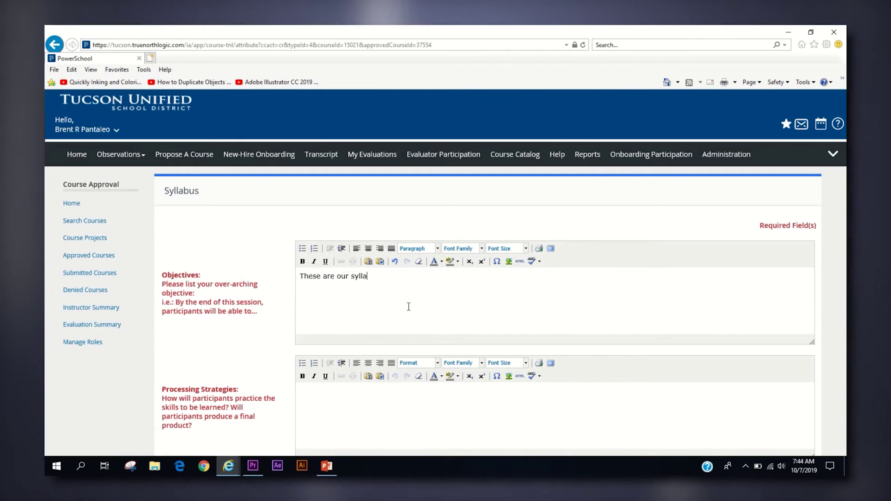
text(bus objectives...)
key(Tab)
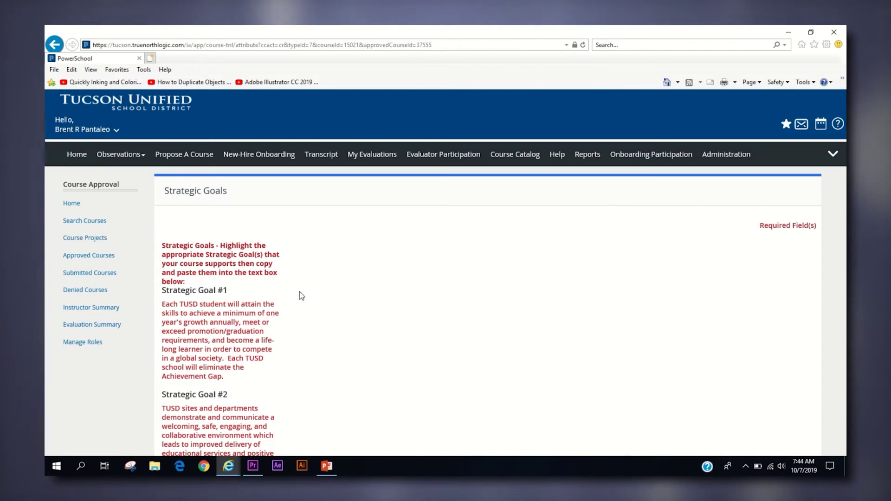
Step: Paste Strategic Goal #5 into the Strategic Goals box and save it
scroll(301, 297, down, 15)
scroll(294, 302, up, 3)
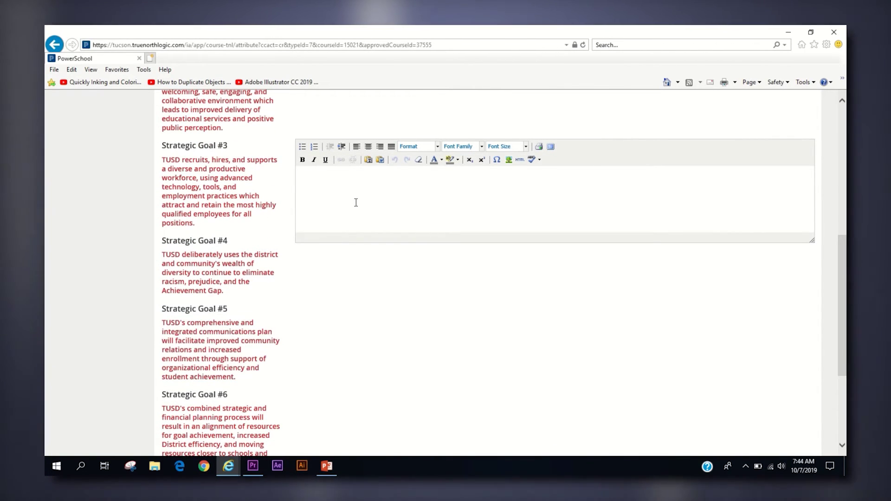
text(Strategic Goal #5 TUSD's comprehensive and integrated communications plan will facilitate improved community relations and increased enrollment through support of organizational efficiency and student achievement.)
scroll(357, 219, down, 3)
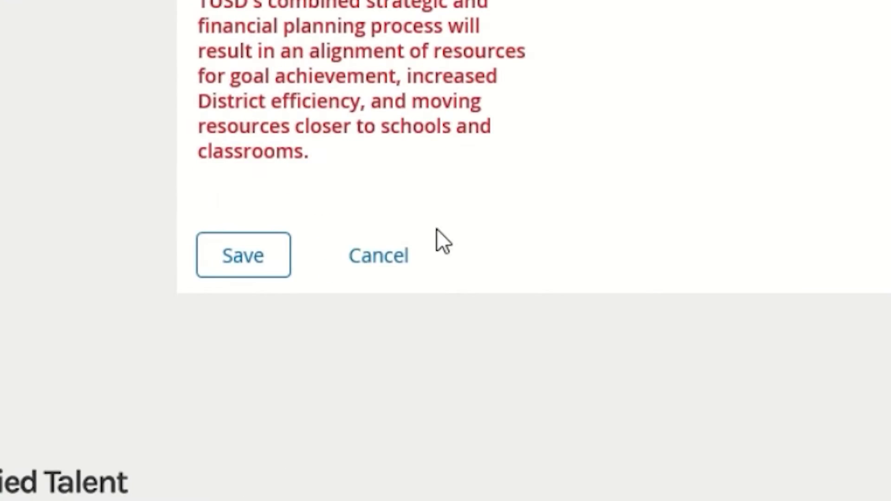
click(287, 269)
scroll(330, 302, down, 5)
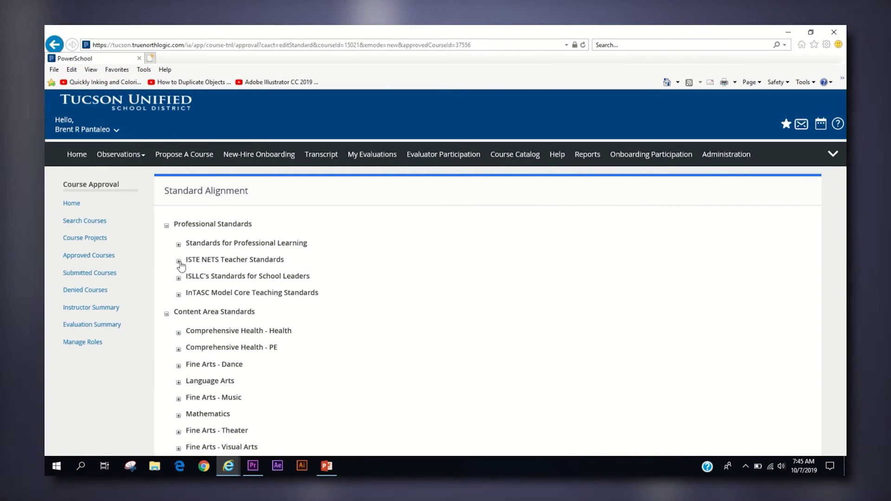
Step: Expand ISTE NETS Teacher Standards and Strand 1: Number Sense and Operations, ticking Concept 2. Numerical Operations
click(178, 261)
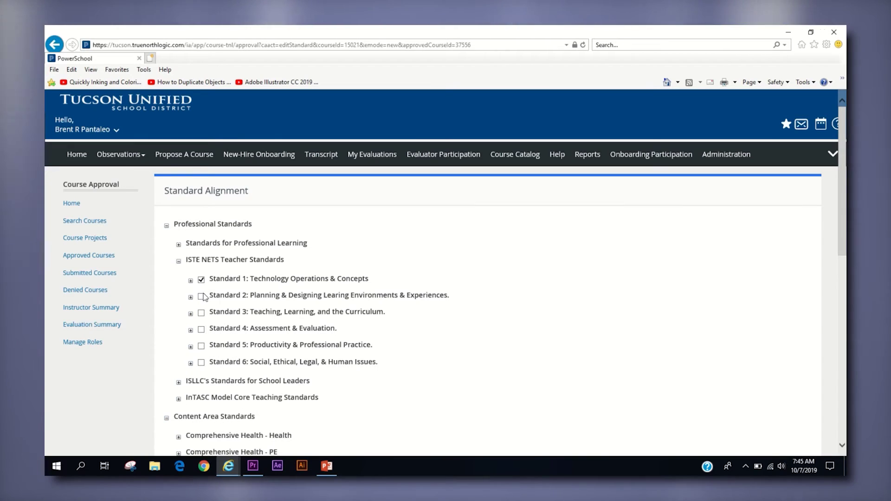
scroll(200, 331, down, 3)
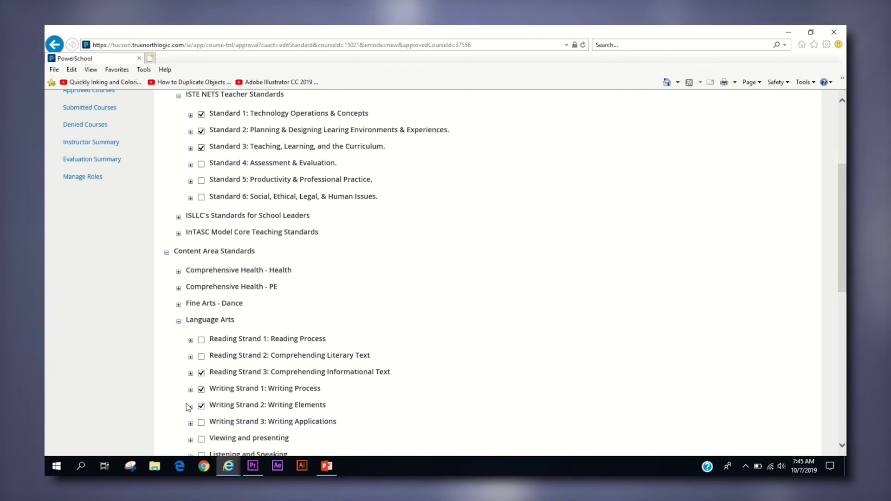
scroll(188, 407, down, 6)
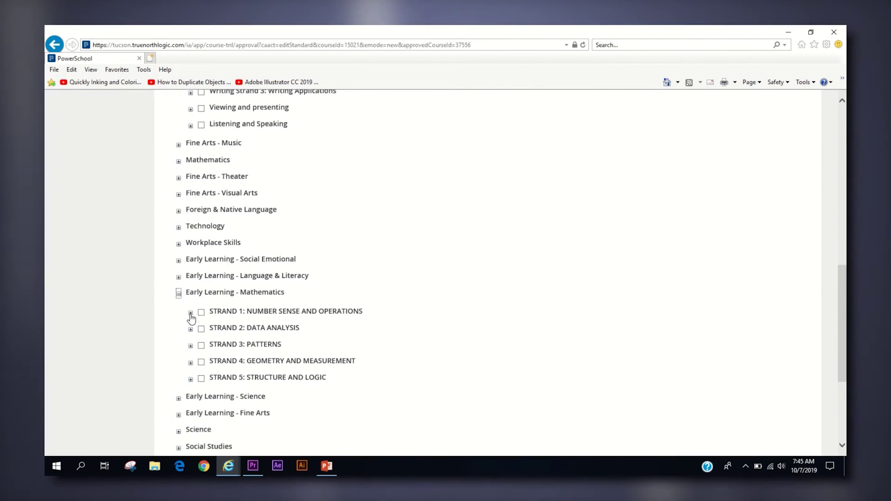
click(190, 314)
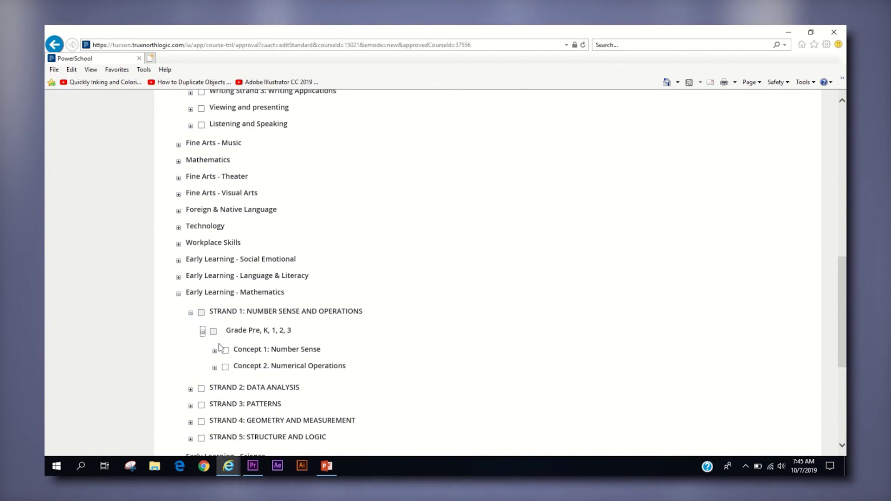
click(226, 367)
scroll(405, 374, down, 2)
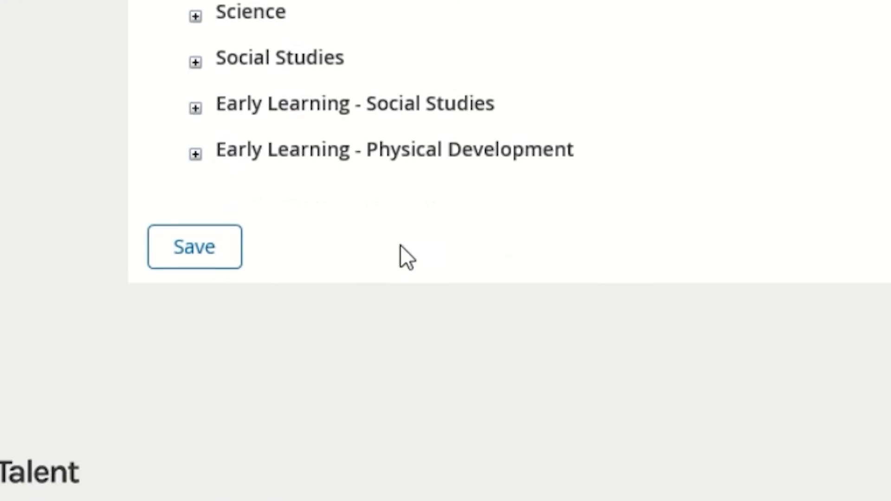
Step: Save the standards alignment for the course
click(195, 246)
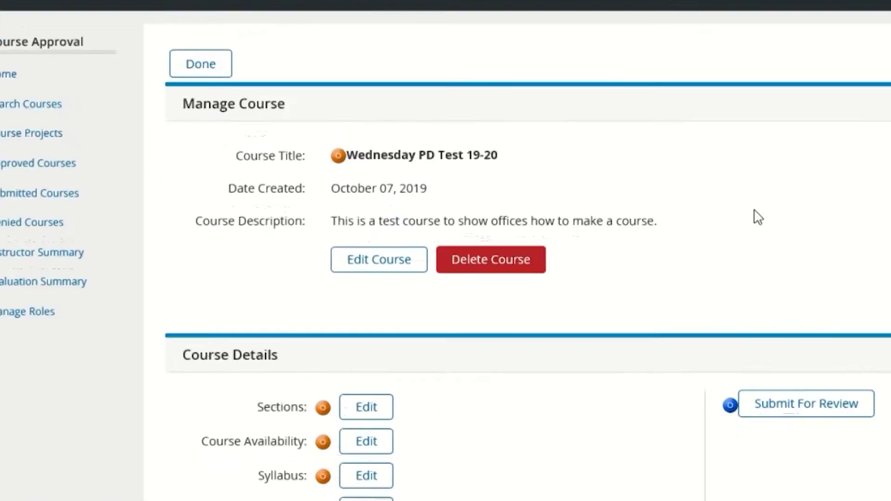
scroll(503, 278, down, 3)
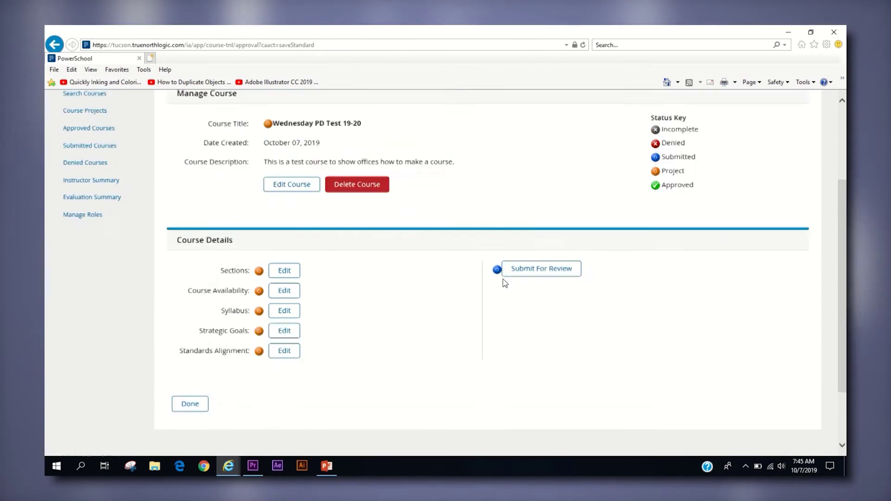
scroll(505, 283, up, 2)
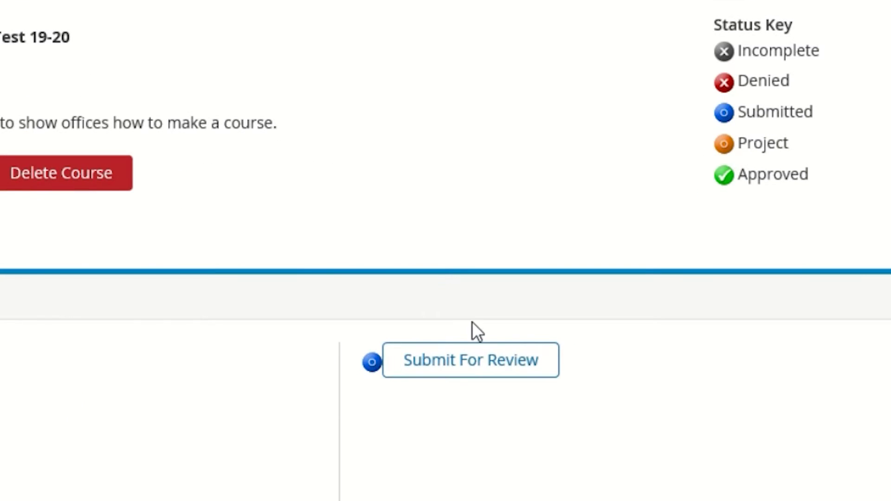
Step: Submit Wednesday PD Test 19-20 for review and go to the Course Administration search
click(495, 362)
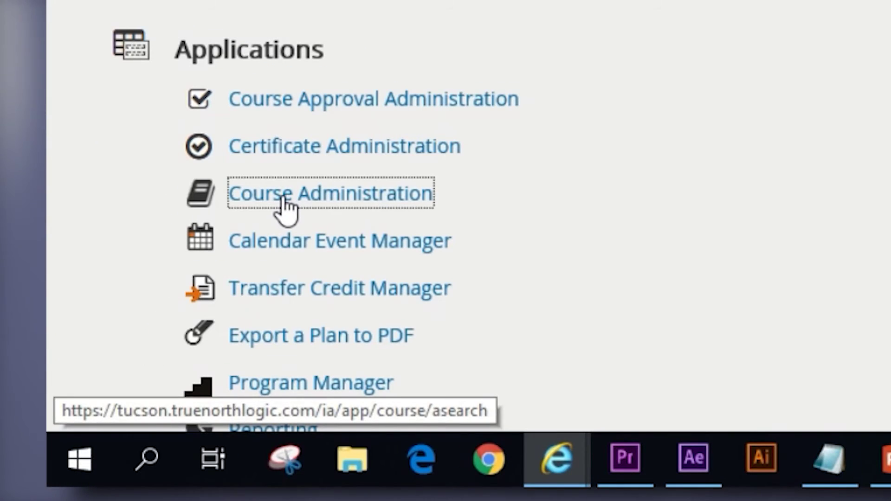
click(283, 200)
scroll(392, 324, down, 5)
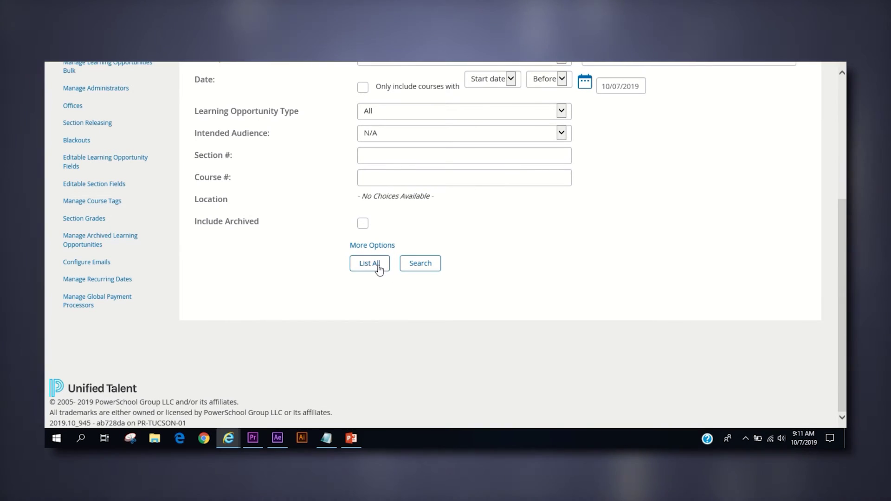
Step: List all learning opportunities, open Wednesday PD Test 19-20, and view Section 10/07/19's roster
click(378, 264)
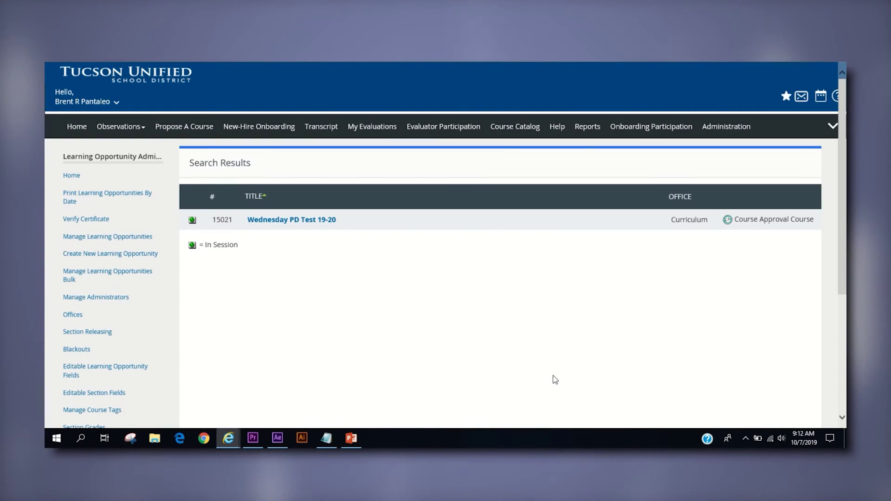
click(319, 223)
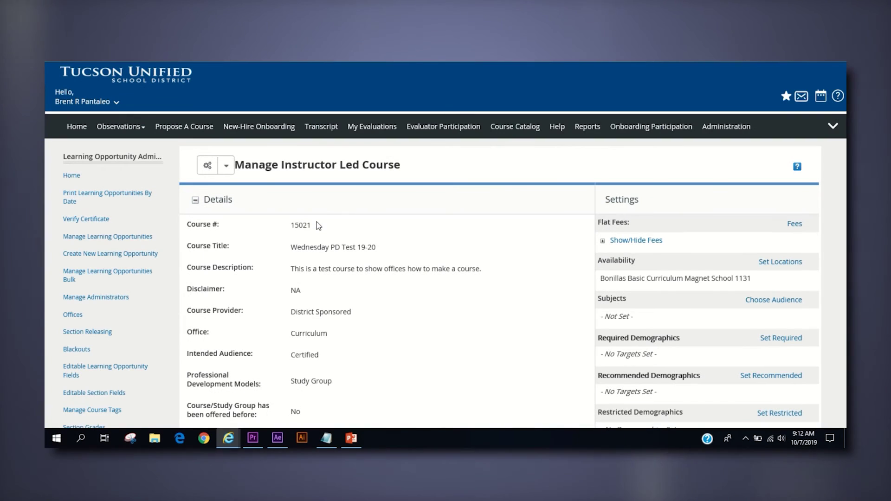
scroll(319, 226, down, 10)
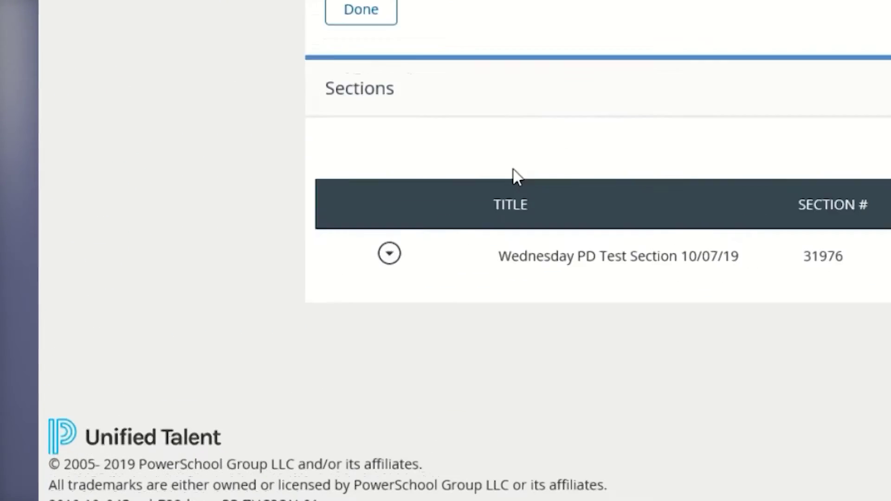
click(221, 297)
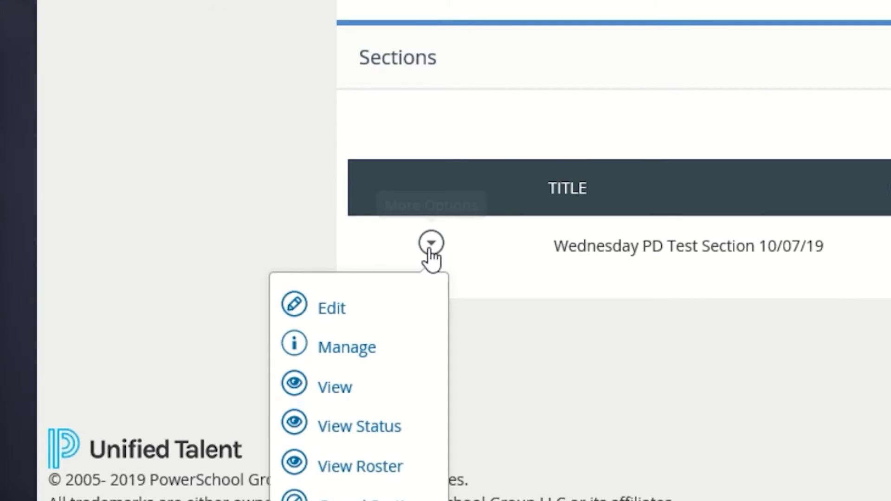
click(328, 468)
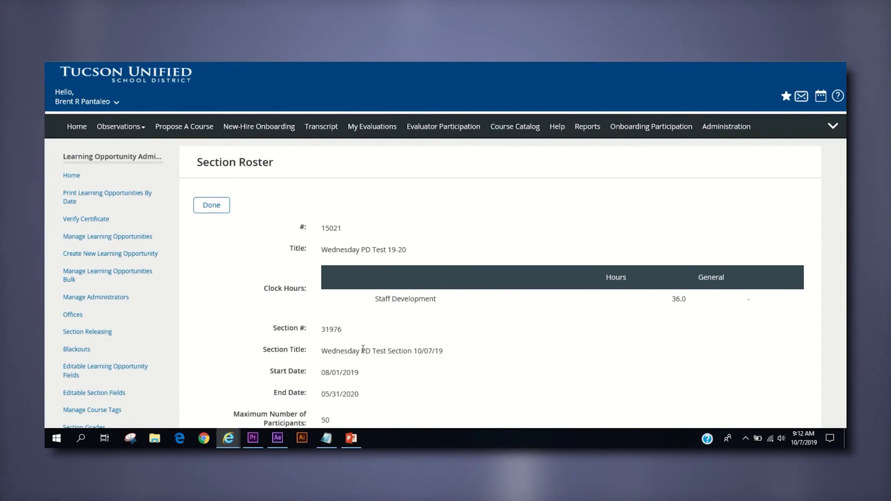
scroll(531, 308, down, 7)
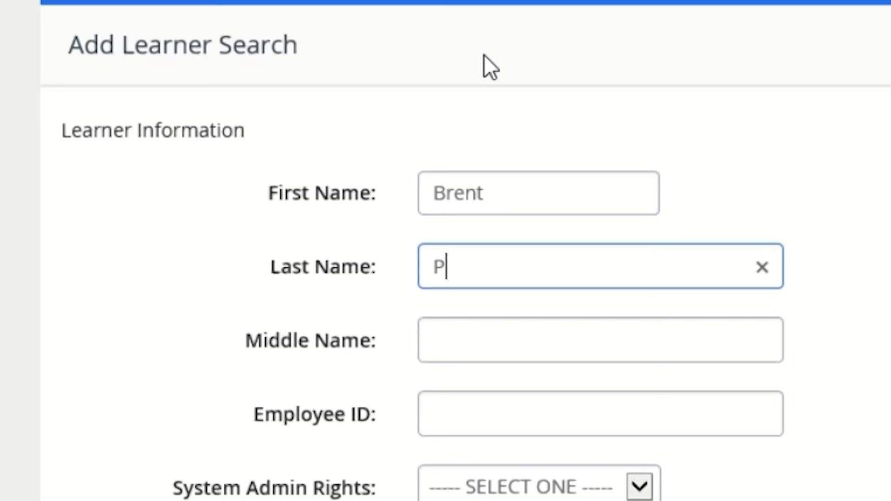
Step: Search for the learner by name and enrol them in the section for 36.0 hours
text(antaleo)
key(Tab)
key(Tab)
scroll(208, 323, down, 5)
click(204, 312)
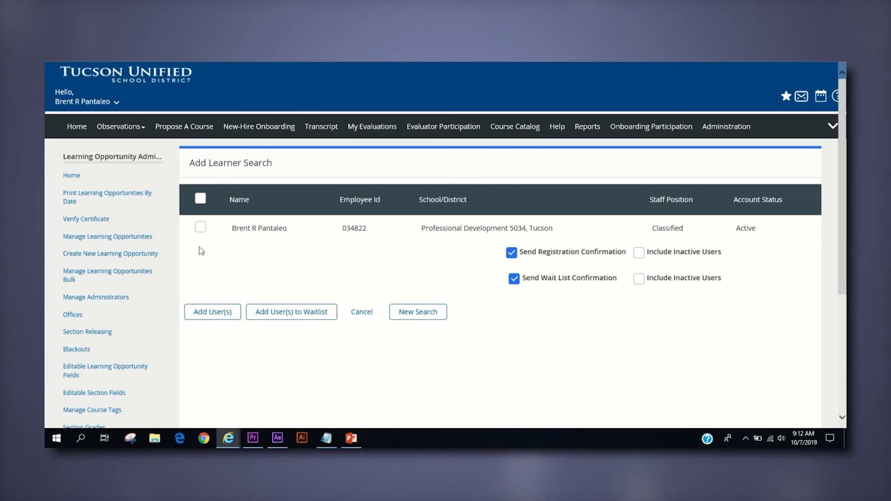
click(199, 227)
click(230, 312)
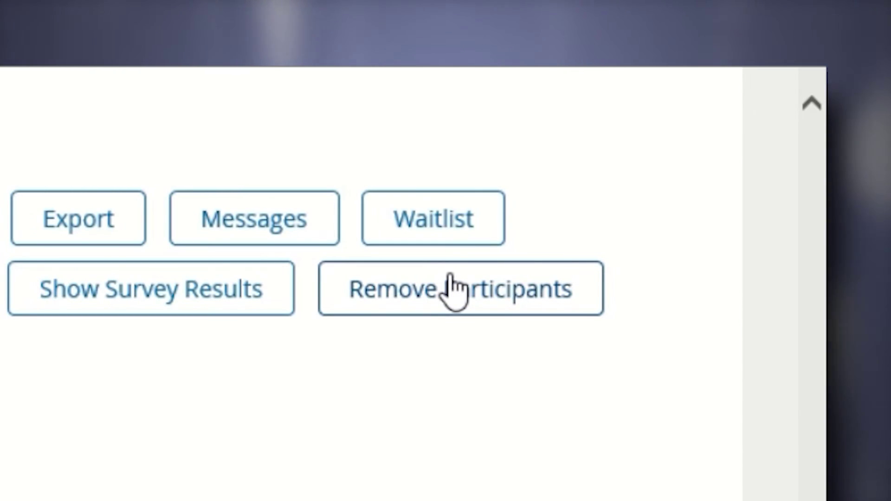
Step: On Remove Participants, mark the first-listed participant and delete them from the roster
click(453, 288)
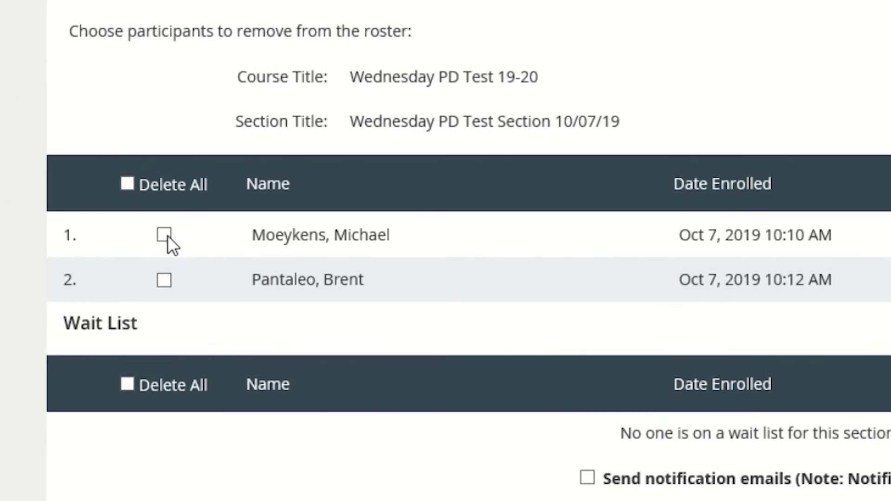
click(165, 235)
click(130, 225)
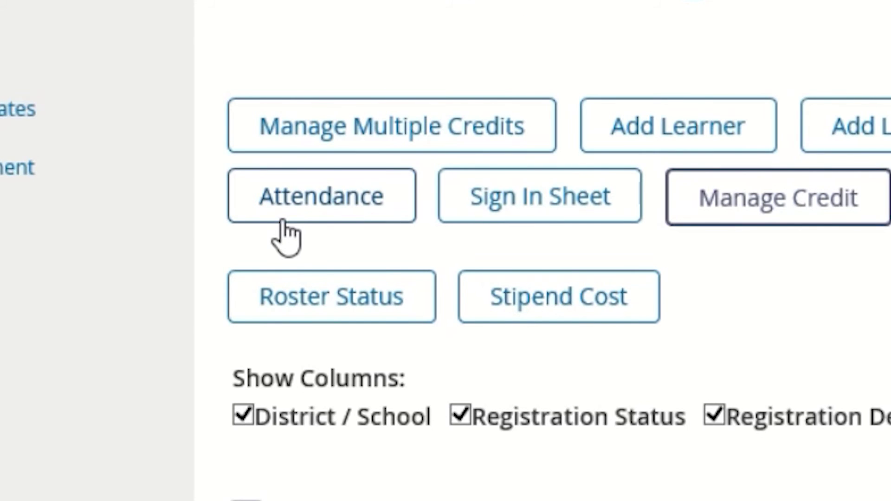
Step: Mark attendance for the four August class dates, then go back to the roster
click(283, 221)
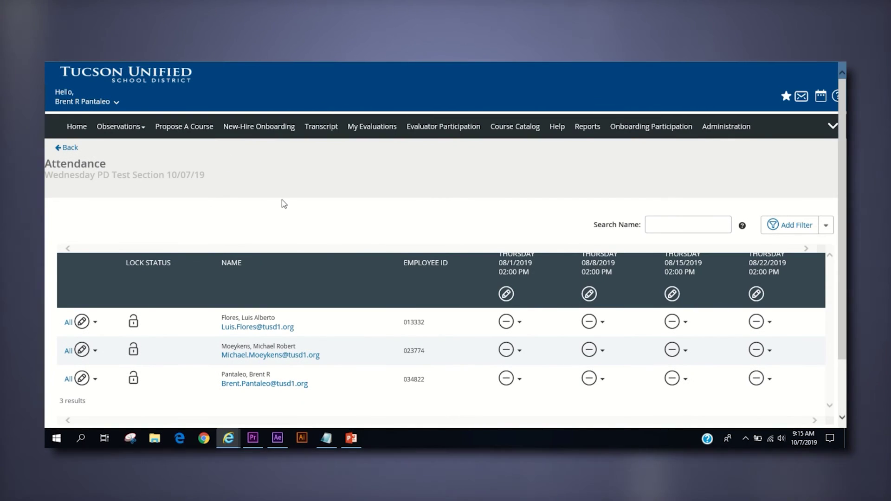
scroll(355, 254, down, 2)
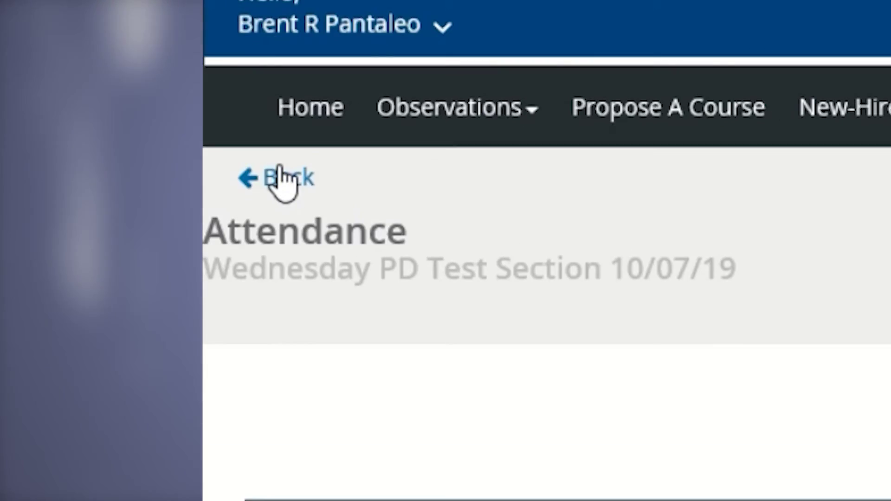
click(281, 179)
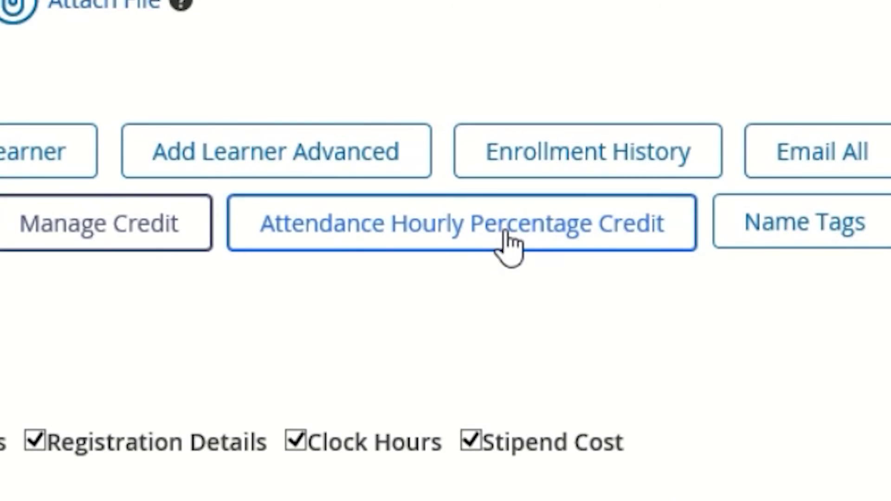
Step: Apply Attendance Hourly Percentage Credit: 27.0 Staff Development hours for both 3/4 learners, 36.0 for the 4/4 learner
click(490, 296)
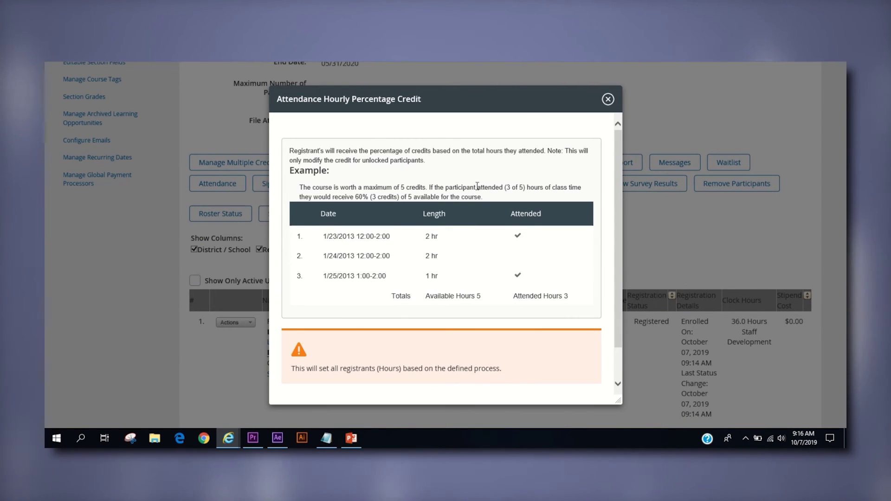
drag(617, 286, 617, 316)
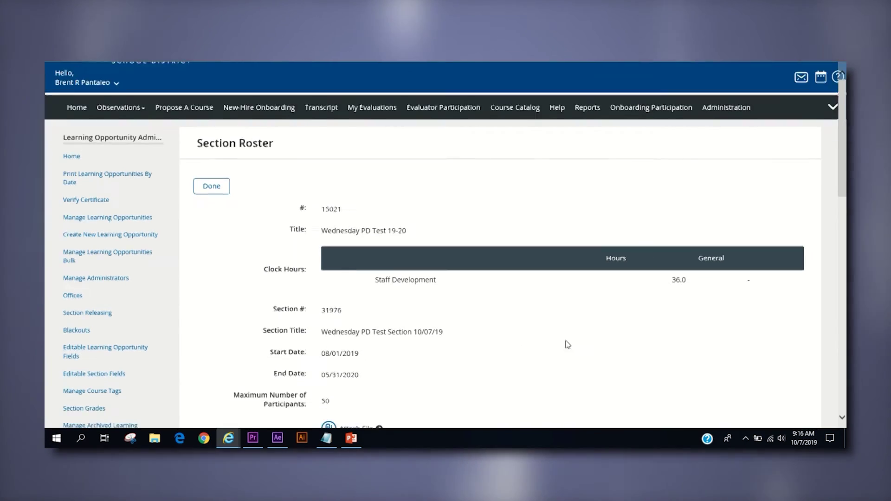
scroll(629, 348, down, 2)
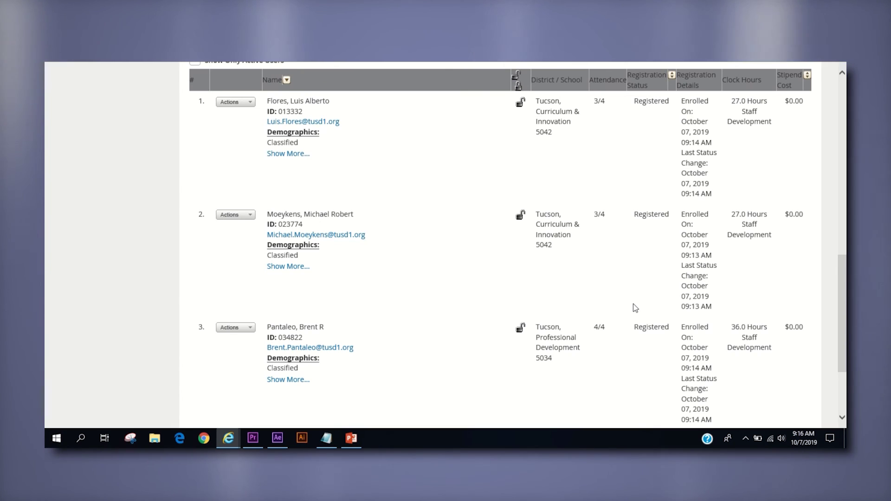
scroll(638, 239, up, 4)
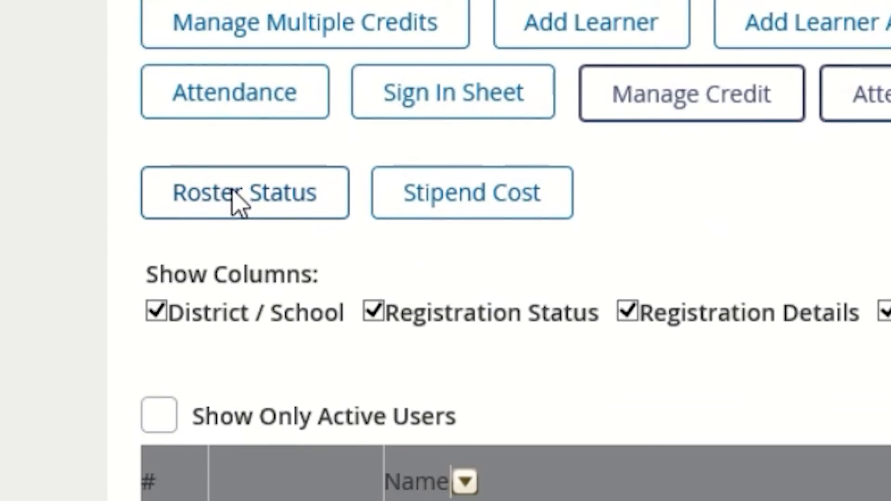
Step: Change all three participants' roster status to Completed and save the page
click(218, 214)
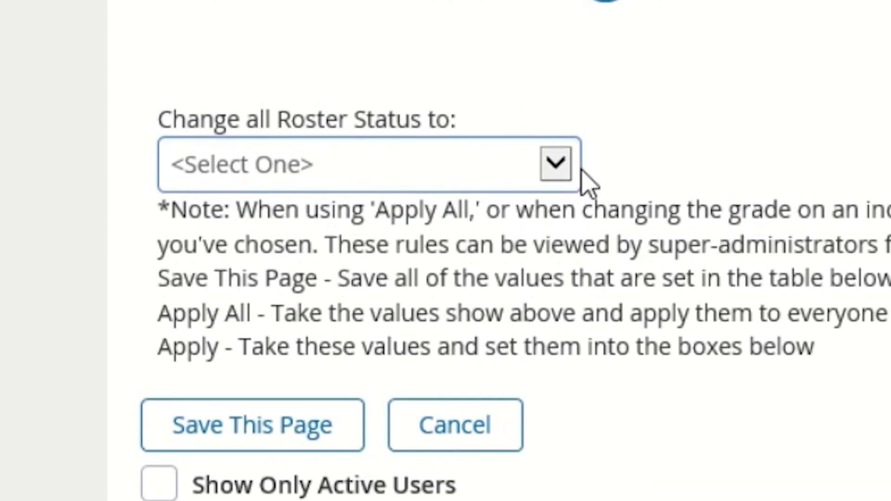
click(556, 57)
click(463, 151)
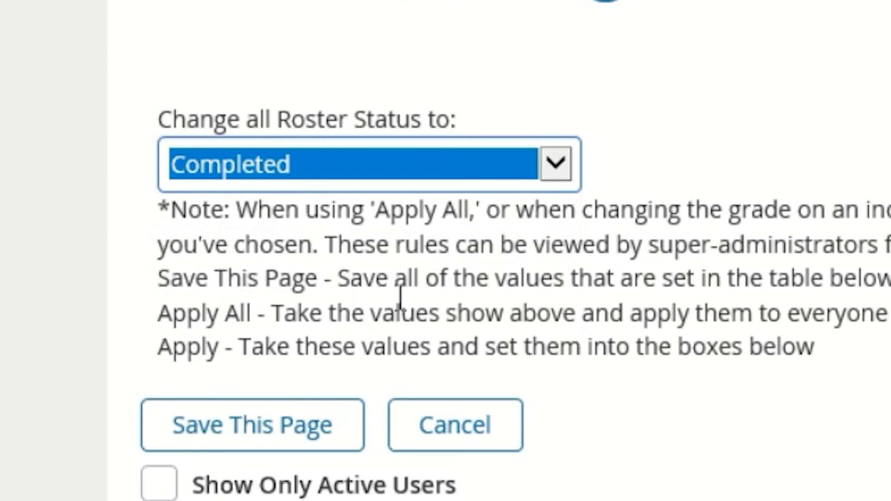
click(251, 411)
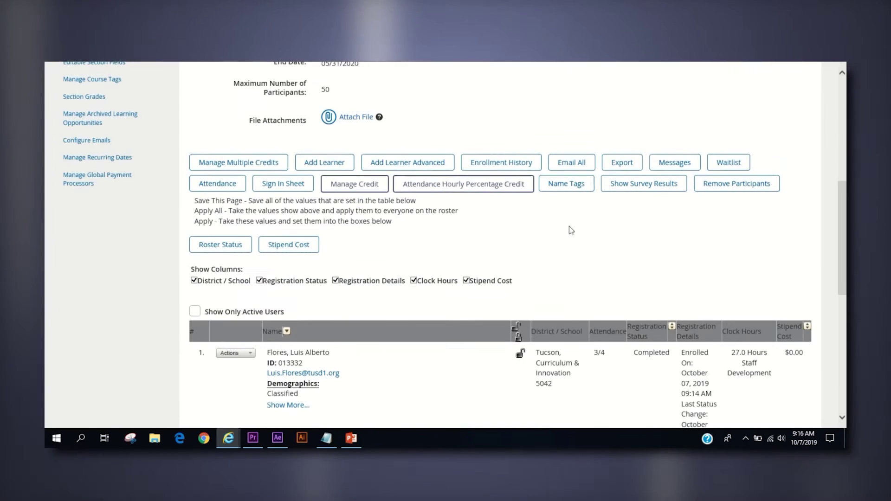
Step: Check the roster's Completed statuses and hours, then return to the course management page
scroll(569, 228, down, 5)
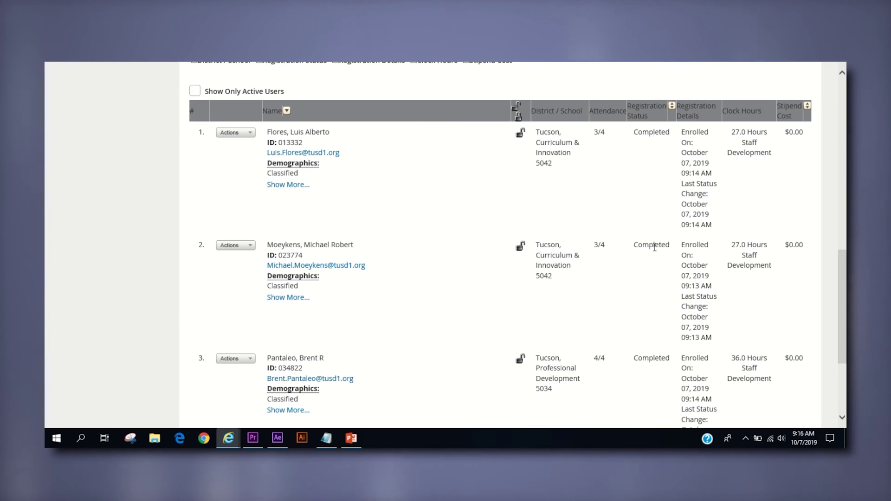
scroll(736, 356, down, 3)
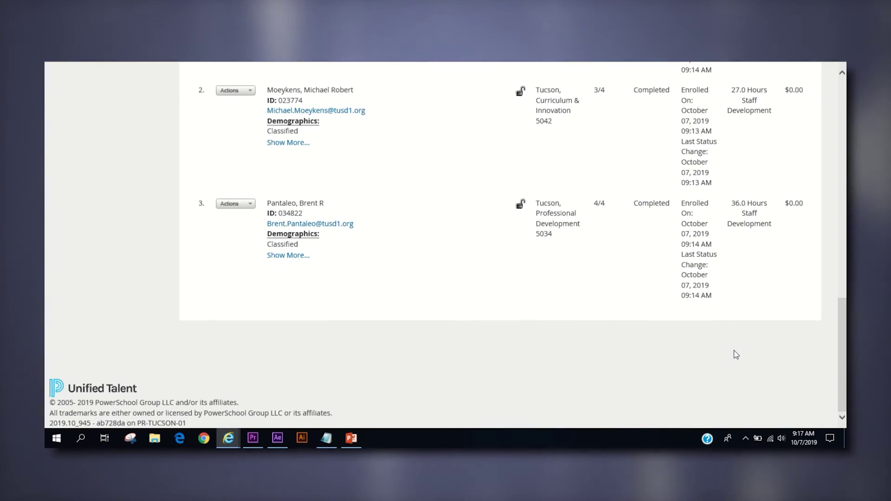
scroll(736, 355, up, 8)
scroll(736, 354, up, 3)
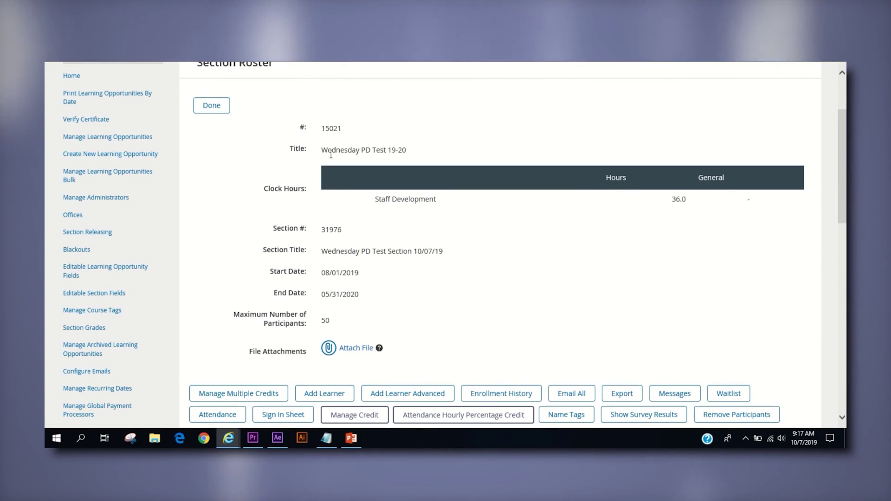
click(208, 107)
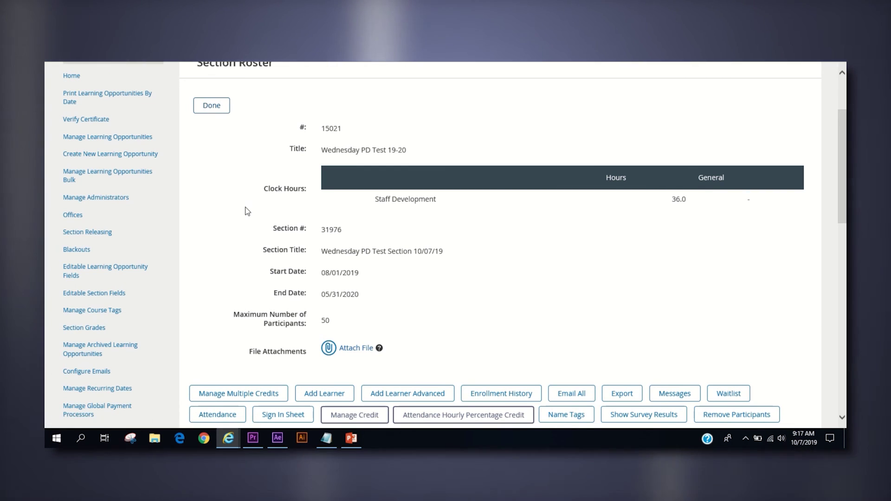